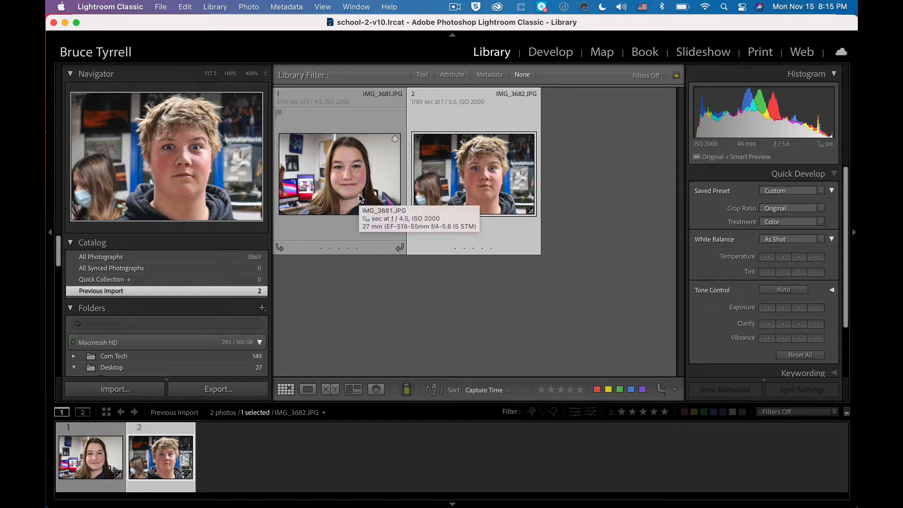
Compare the two imported portraits, IMG_3681.JPG and IMG_3682.JPG, in the Library grid.
{"action": "left_click", "coordinate": [360, 198]}
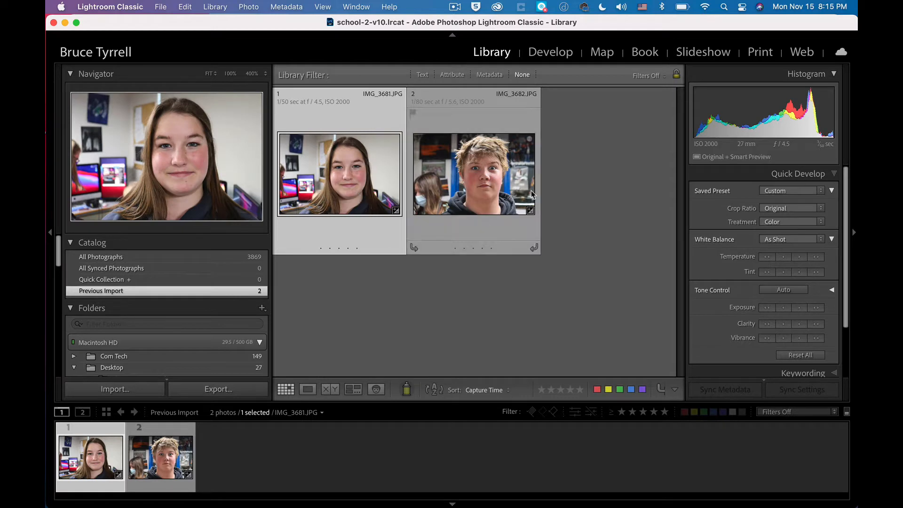
{"action": "left_click", "coordinate": [504, 201]}
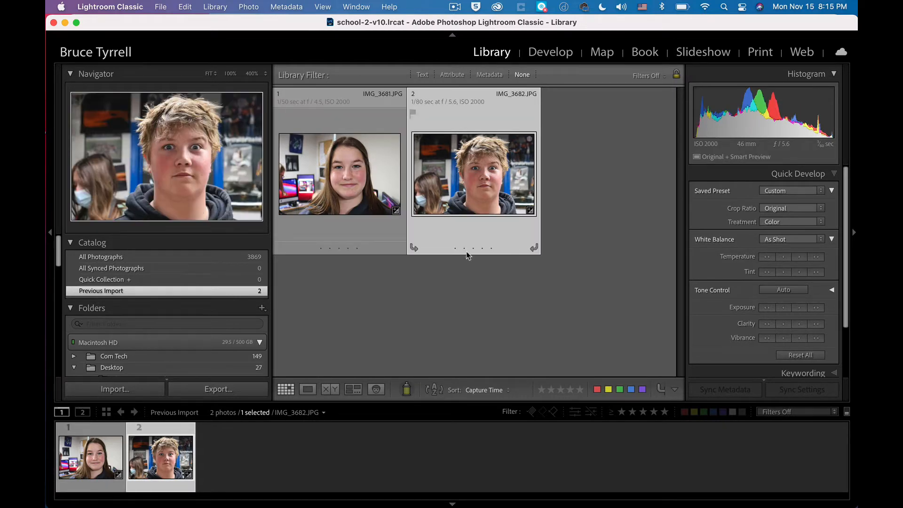
{"action": "mouse_move", "coordinate": [411, 245]}
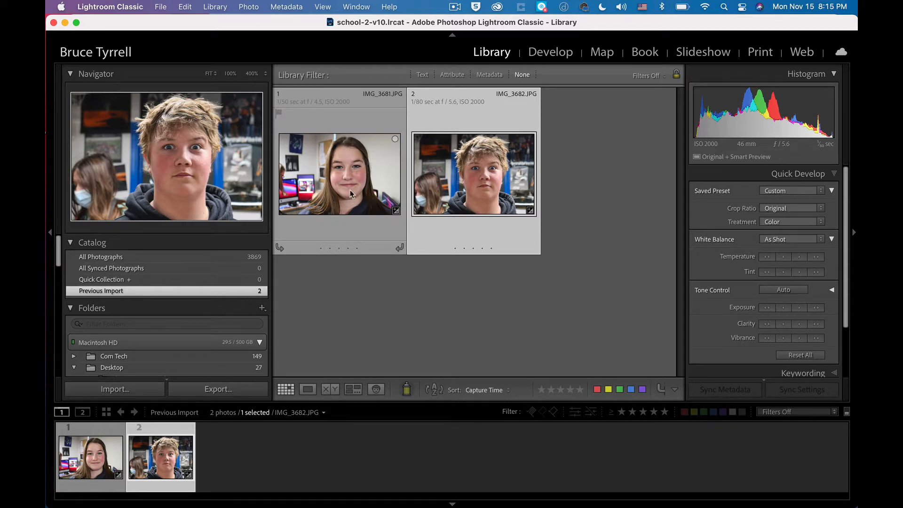
{"action": "key", "text": "Left"}
{"action": "key", "text": "Right"}
{"action": "key", "text": "Left"}
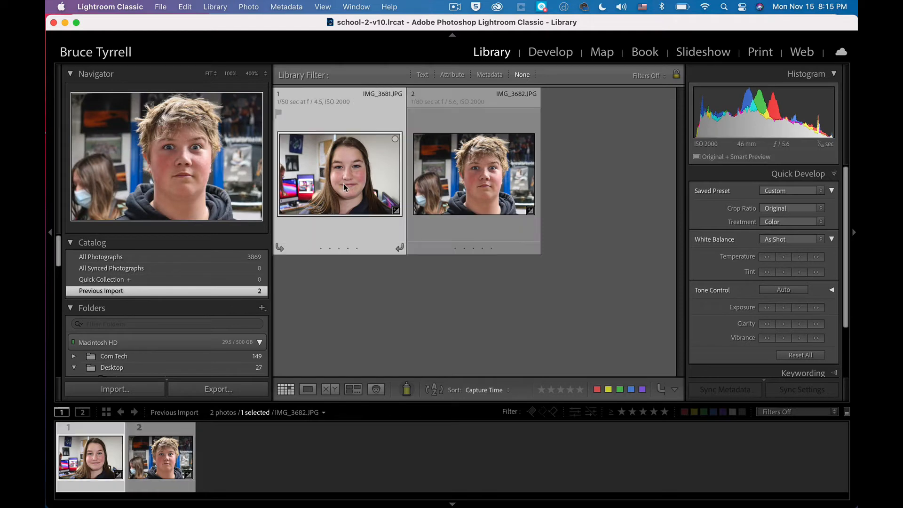
{"action": "key", "text": "Left"}
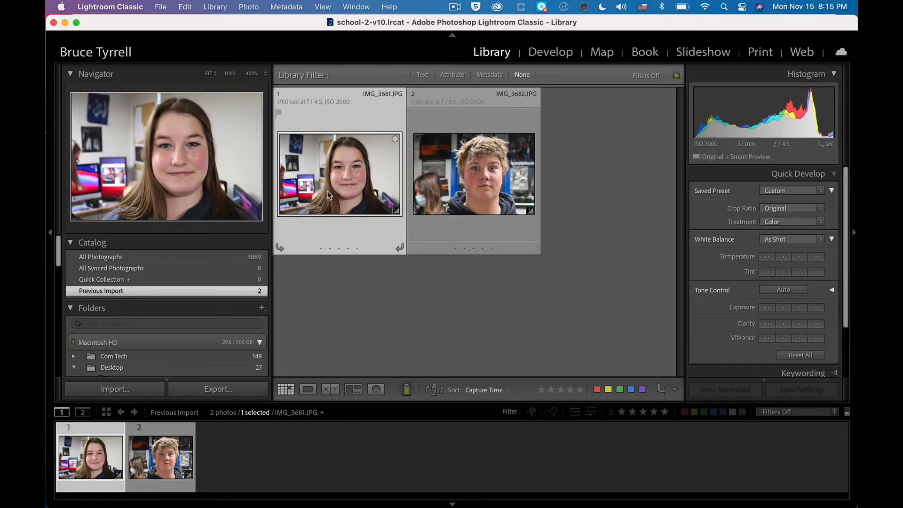
{"action": "left_click", "coordinate": [470, 188]}
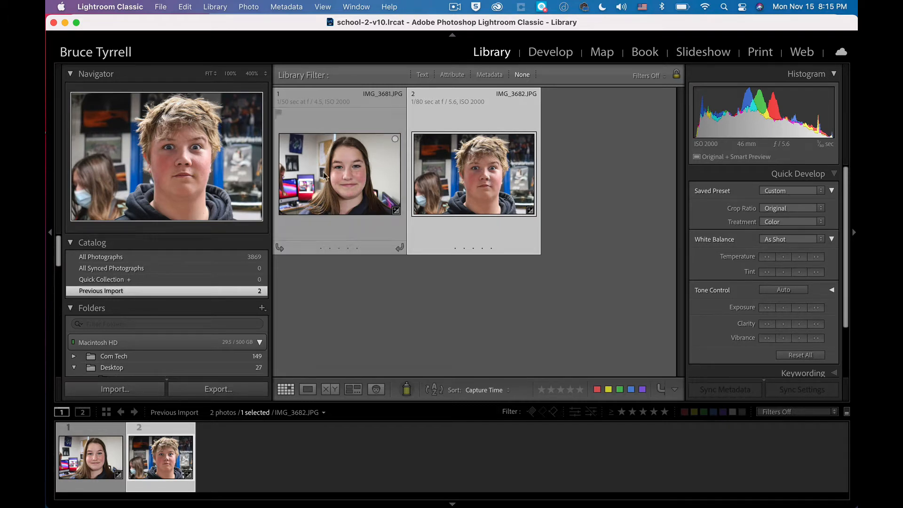
Open IMG_3681.JPG in Photoshop as a copy with Lightroom adjustments.
{"action": "left_click", "coordinate": [362, 173]}
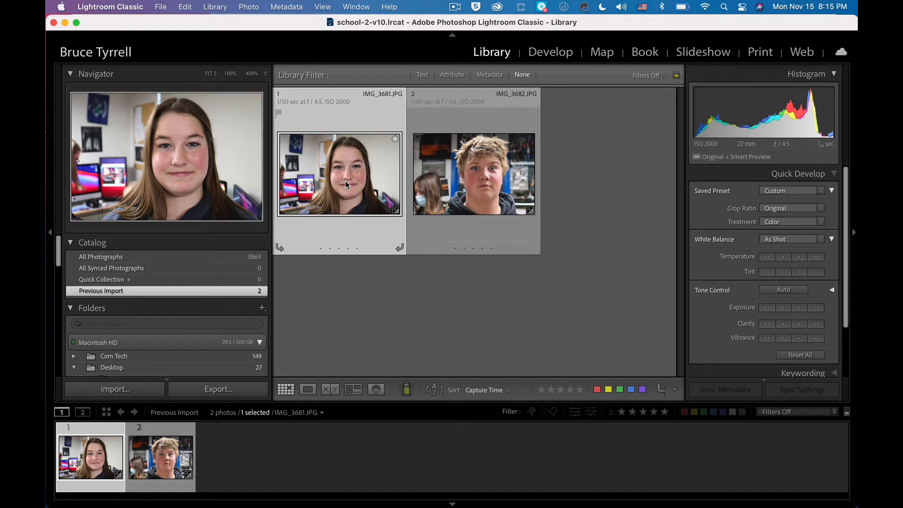
{"action": "key", "text": "super+e"}
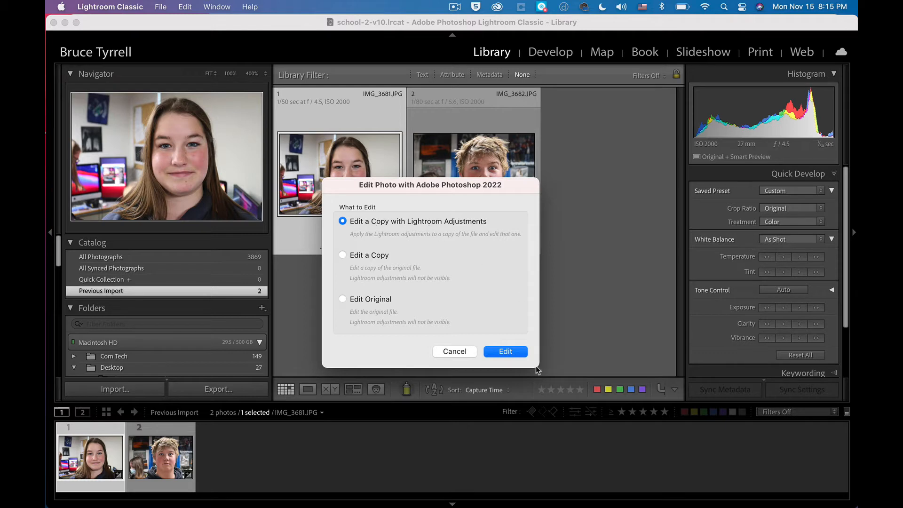
{"action": "left_click", "coordinate": [506, 352]}
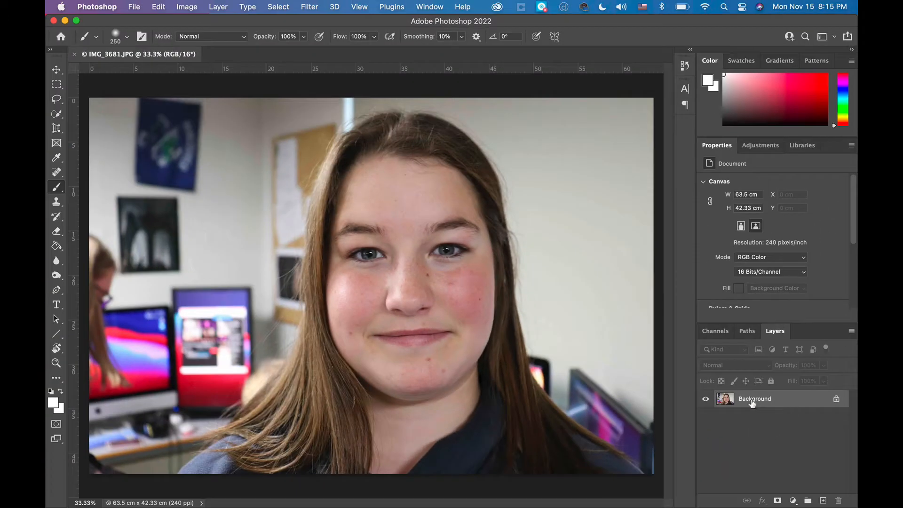
Convert the Background of IMG_3681.JPG into a regular layer named with the first subject's first name.
{"action": "double_click", "coordinate": [753, 400]}
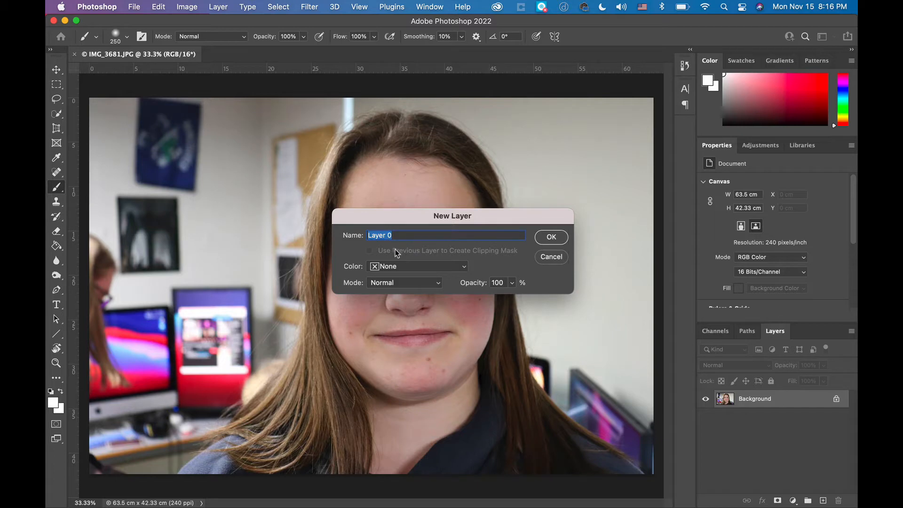
{"action": "type", "text": "Penelope"}
{"action": "key", "text": "Return"}
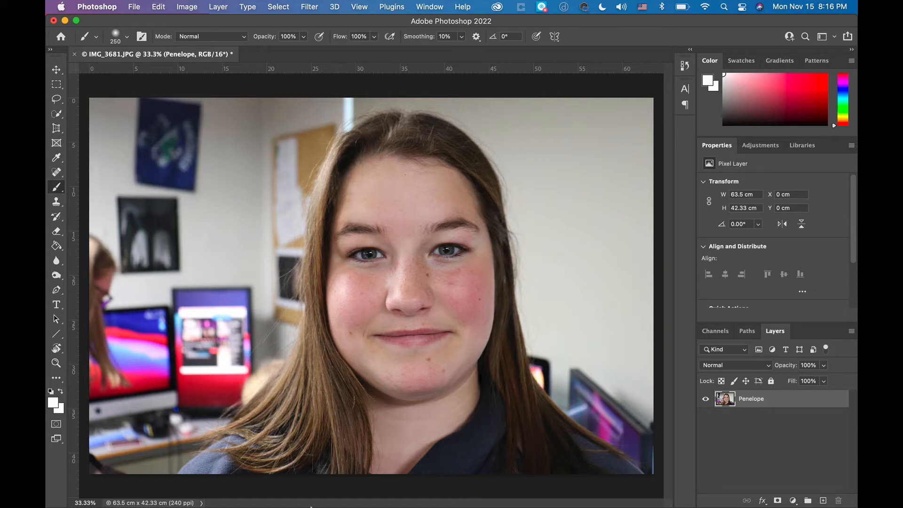
Switch back to Lightroom Classic and open IMG_3682.JPG in Photoshop as a copy with Lightroom adjustments.
{"action": "mouse_move", "coordinate": [319, 504]}
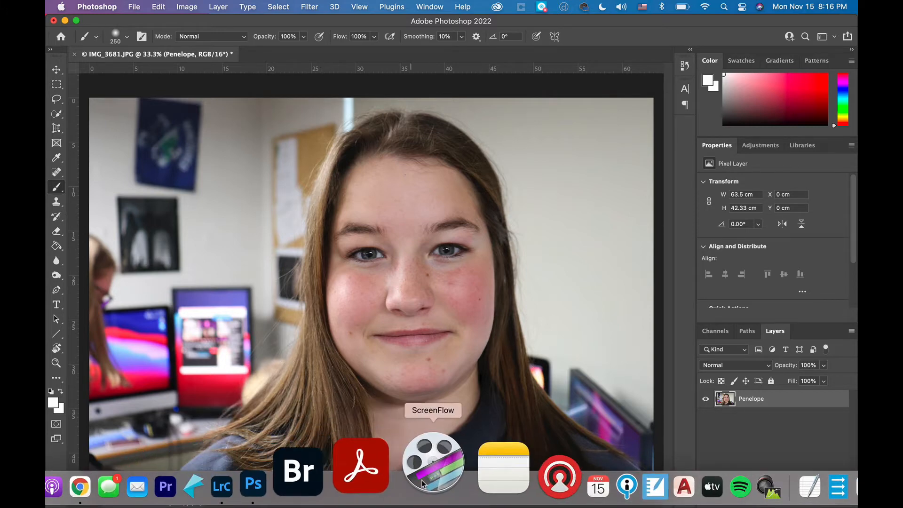
{"action": "key", "text": "super+Tab"}
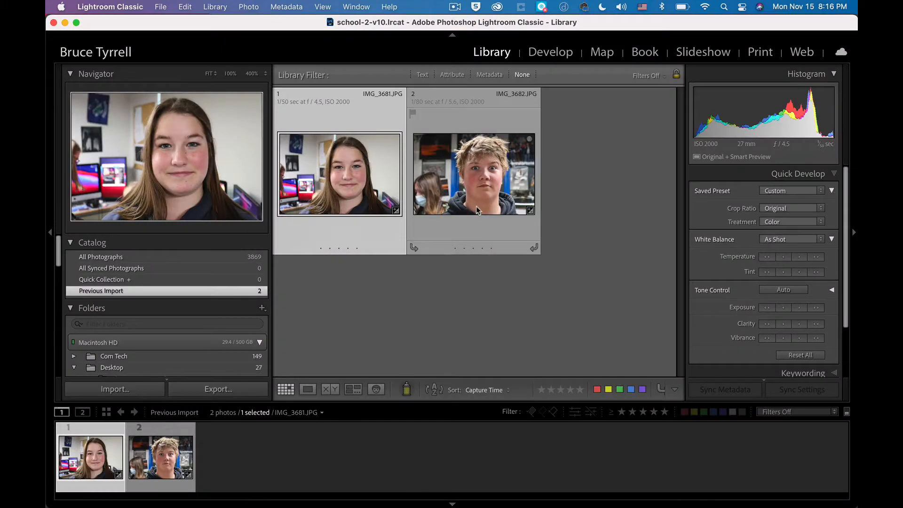
{"action": "left_click", "coordinate": [481, 187]}
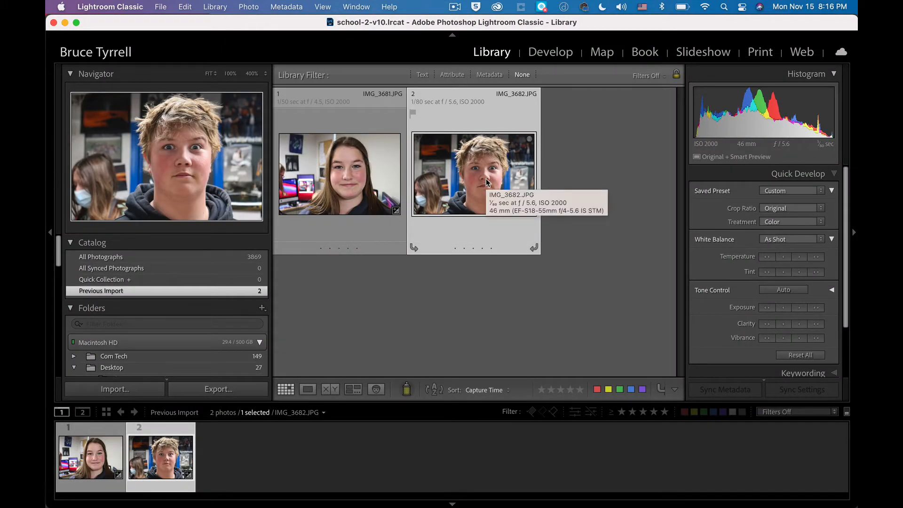
{"action": "key", "text": "super+e"}
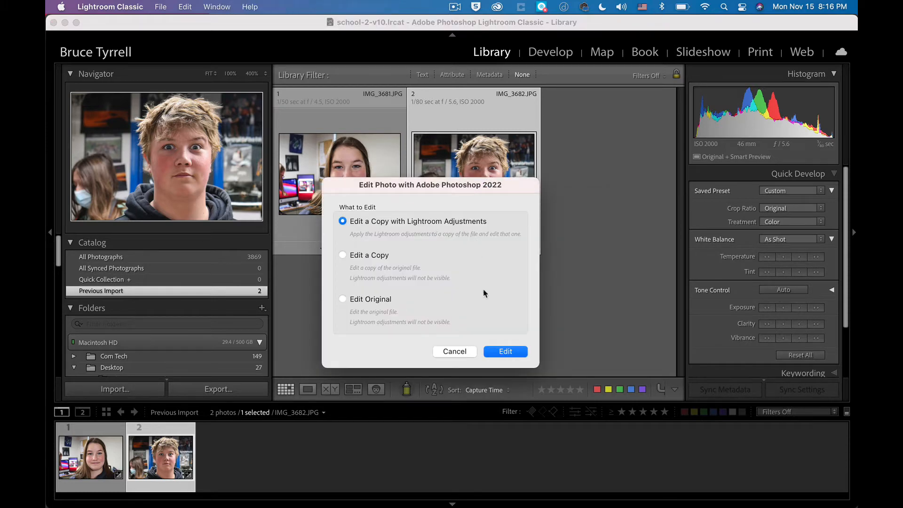
{"action": "left_click", "coordinate": [497, 352]}
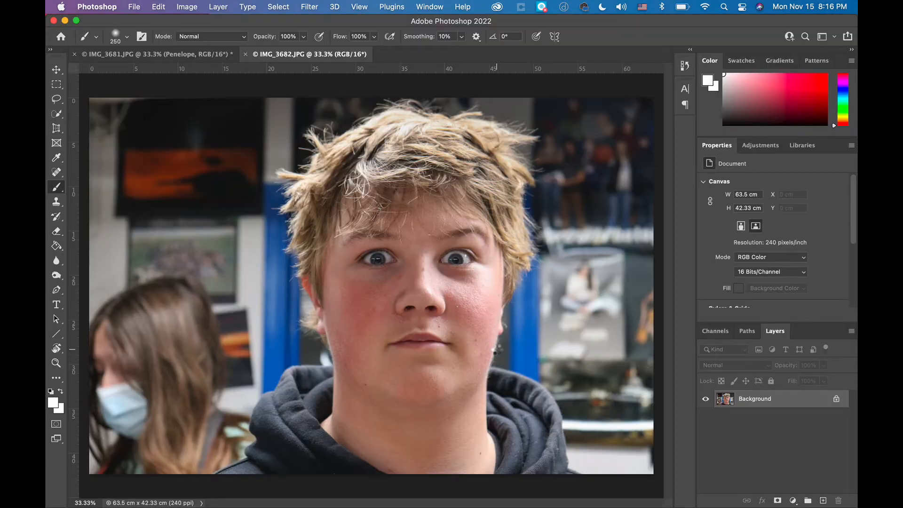
Convert the Background of IMG_3682.JPG into a regular layer named with the second subject's first name.
{"action": "double_click", "coordinate": [763, 403]}
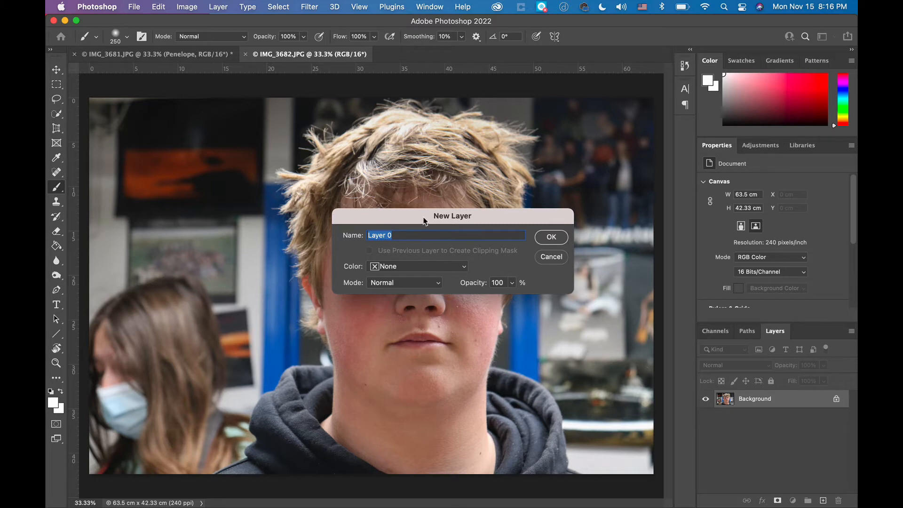
{"action": "type", "text": "Sebastiano"}
{"action": "key", "text": "Return"}
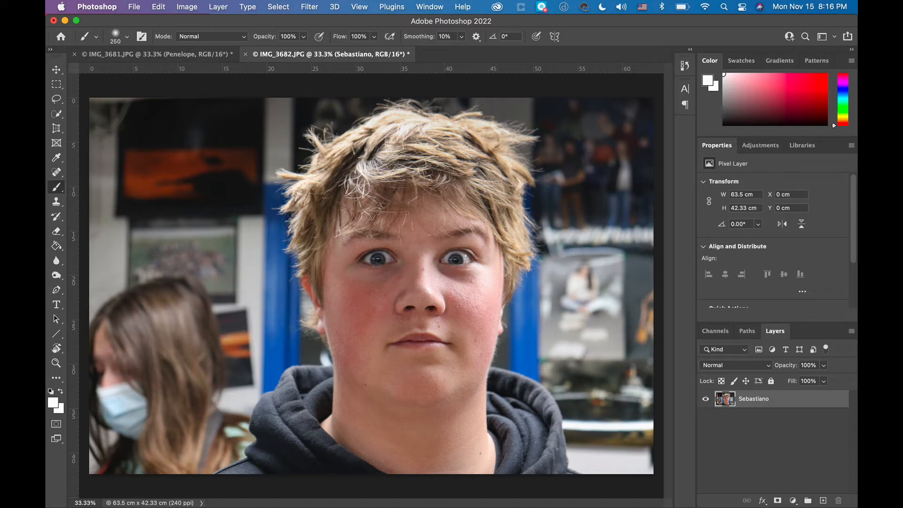
Copy the portrait layer from IMG_3682.JPG into the IMG_3681.JPG document and set its opacity to 40%.
{"action": "left_click_drag", "start_coordinate": [753, 398], "coordinate": [349, 289]}
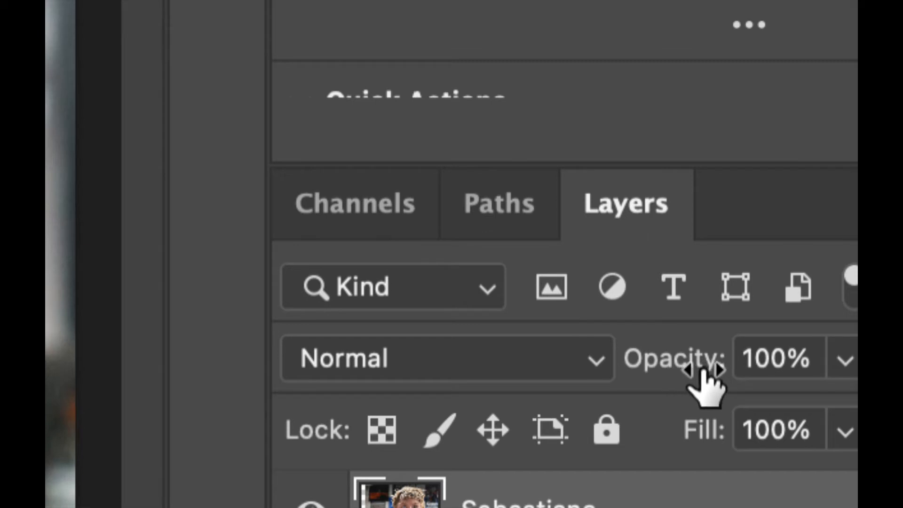
{"action": "left_click", "coordinate": [766, 362]}
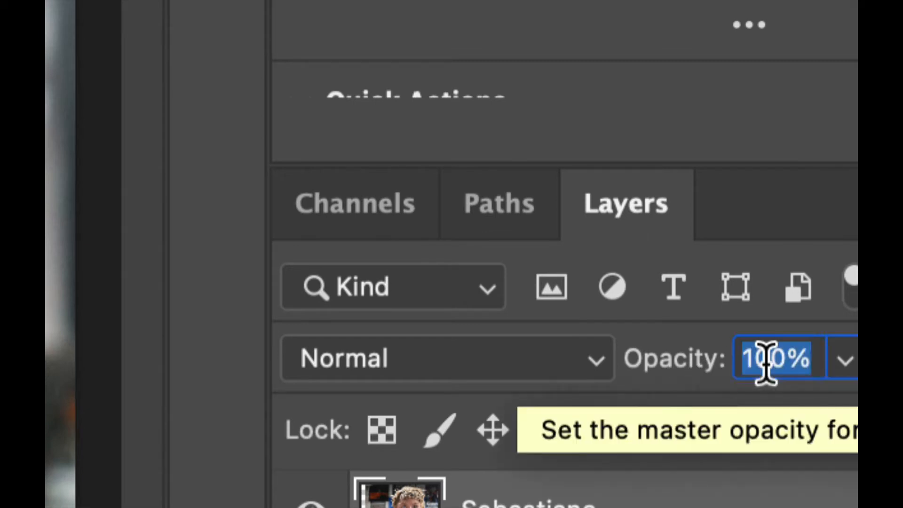
{"action": "type", "text": "40"}
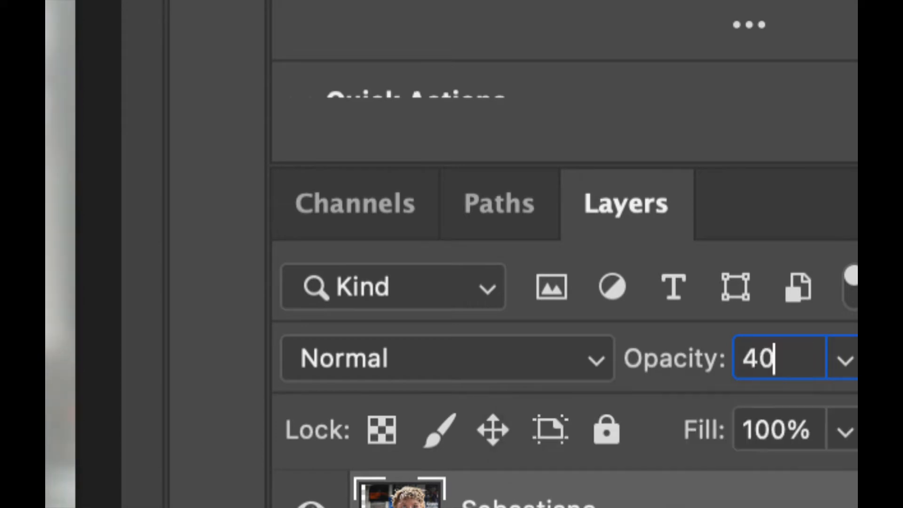
{"action": "key", "text": "Return"}
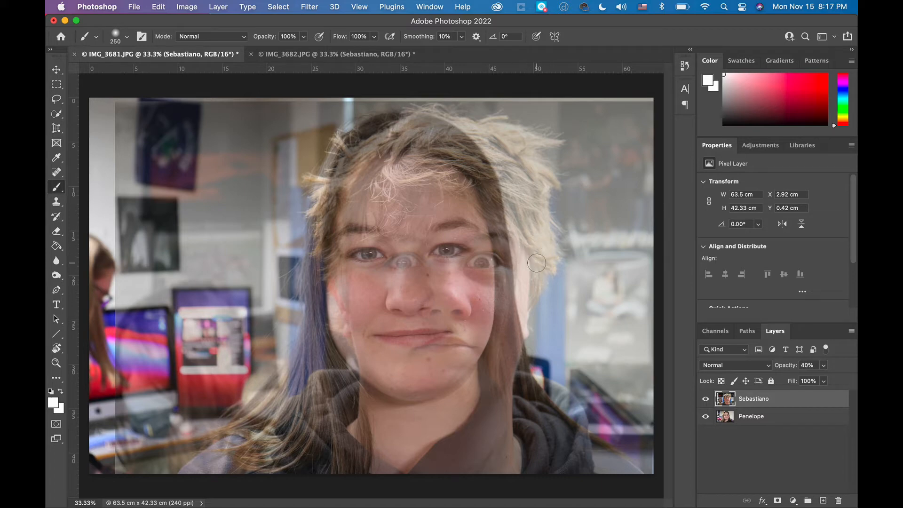
Shift the semi-transparent portrait with the Move tool so its face roughly overlaps the face underneath.
{"action": "key", "text": "v"}
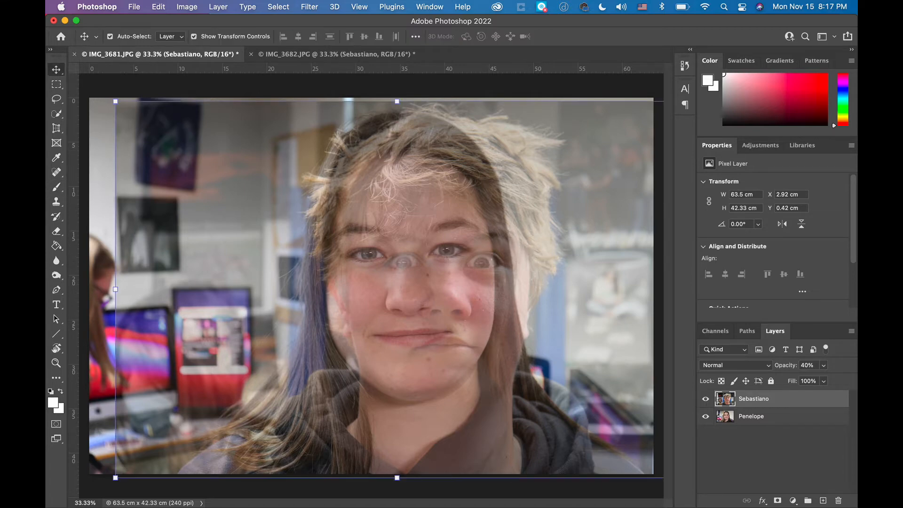
{"action": "left_click", "coordinate": [56, 69]}
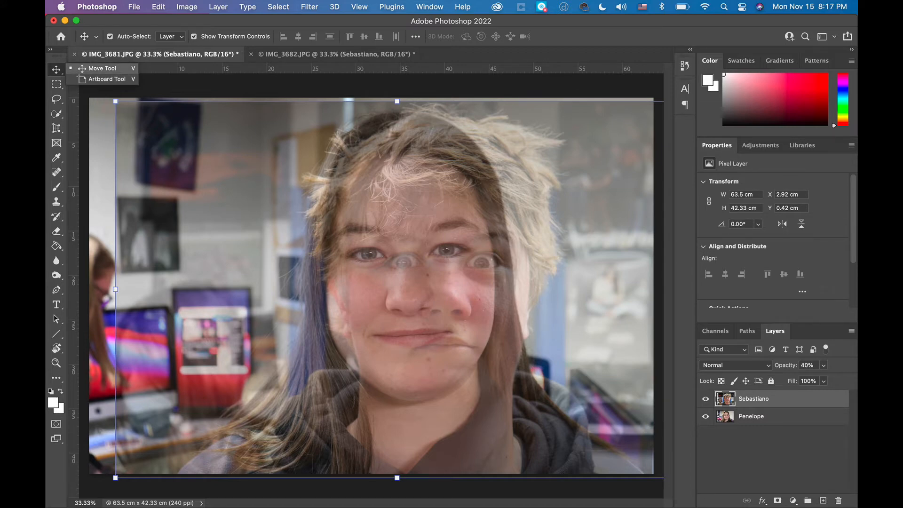
{"action": "left_click", "coordinate": [102, 68]}
{"action": "left_click_drag", "start_coordinate": [465, 223], "coordinate": [398, 246]}
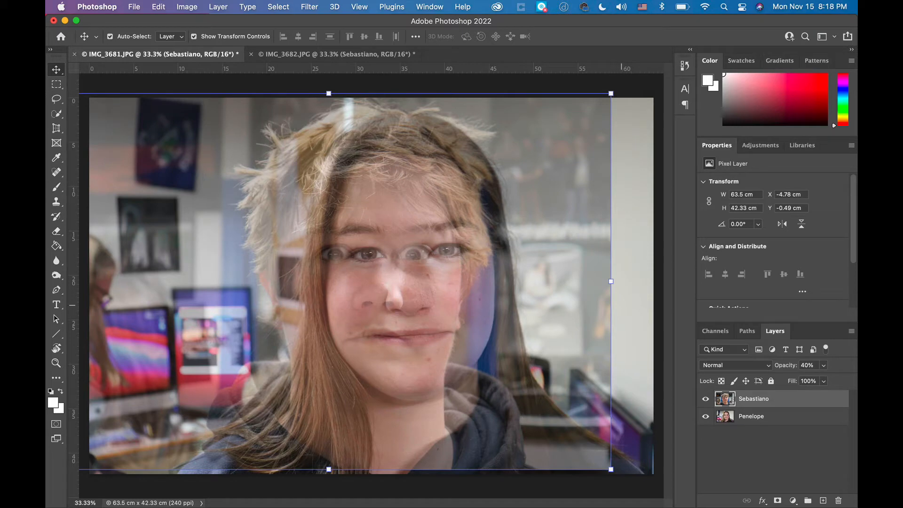
Scale the overlaid portrait to about 88.42% width and 90.18% height and reposition it over the lower face.
{"action": "left_click_drag", "start_coordinate": [611, 469], "coordinate": [532, 427]}
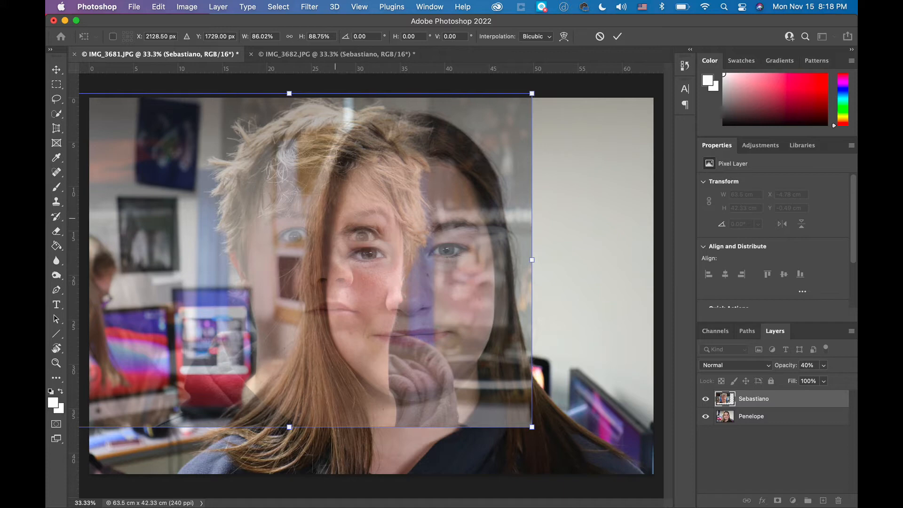
{"action": "left_click_drag", "start_coordinate": [334, 218], "coordinate": [450, 280]}
{"action": "left_click_drag", "start_coordinate": [424, 239], "coordinate": [429, 227]}
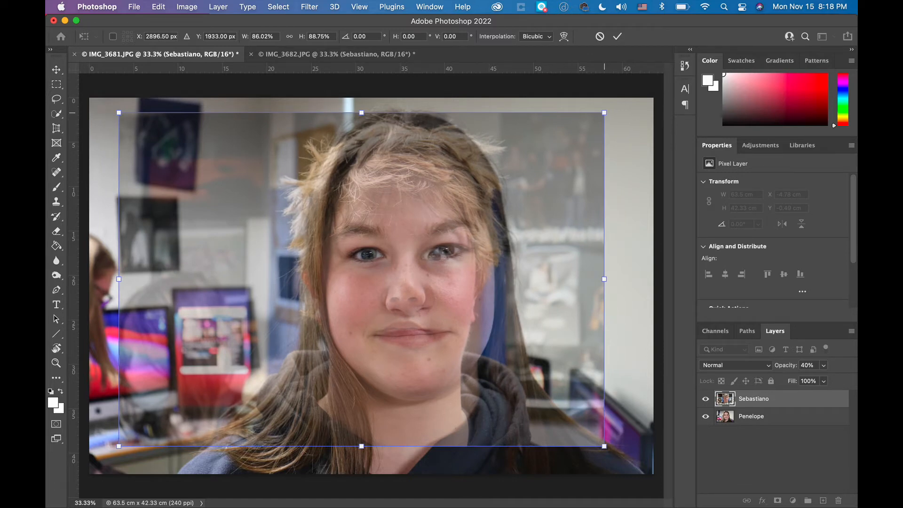
{"action": "mouse_move", "coordinate": [604, 112]}
{"action": "left_mouse_down"}
{"action": "mouse_move", "coordinate": [626, 102]}
{"action": "mouse_move", "coordinate": [618, 107]}
{"action": "left_mouse_up"}
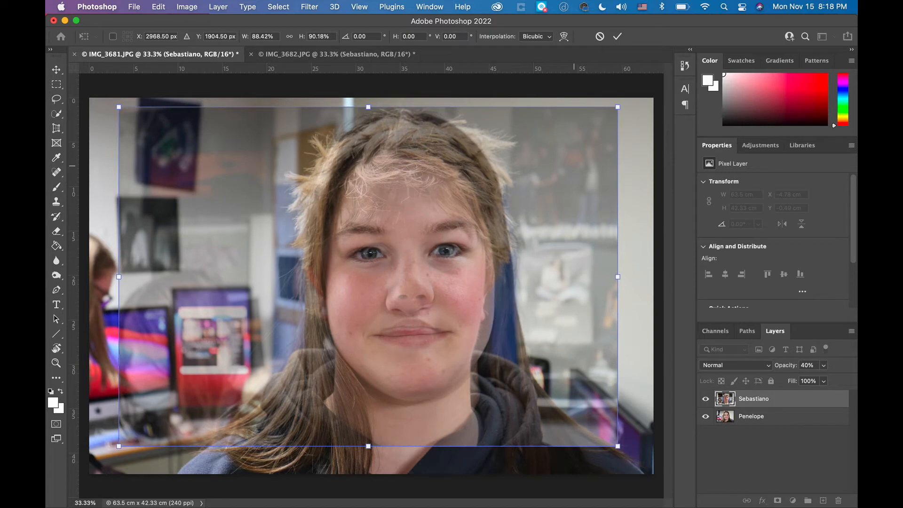
{"action": "left_click_drag", "start_coordinate": [513, 230], "coordinate": [507, 230]}
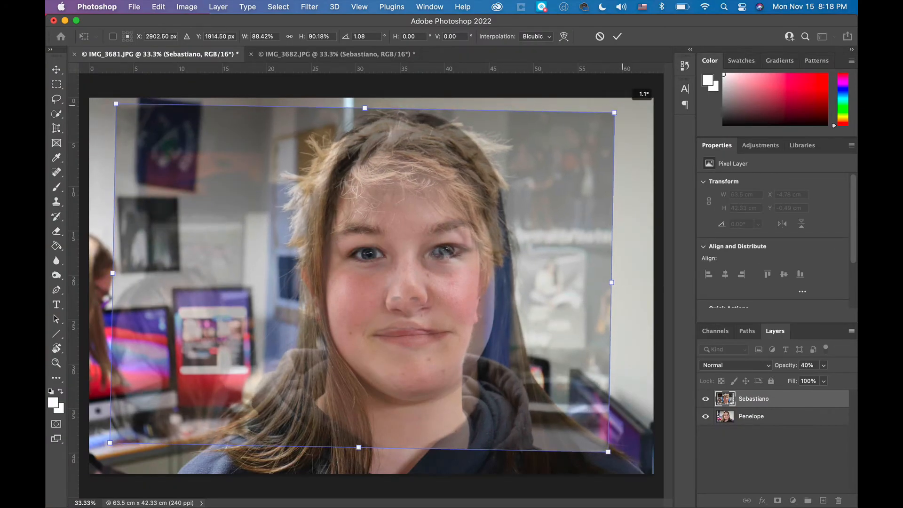
Rotate the overlay to about -2.15°, stretch it to about 91.21% width and 93.36% height, and align its facial features with the lower portrait.
{"action": "left_click_drag", "start_coordinate": [620, 100], "coordinate": [564, 127]}
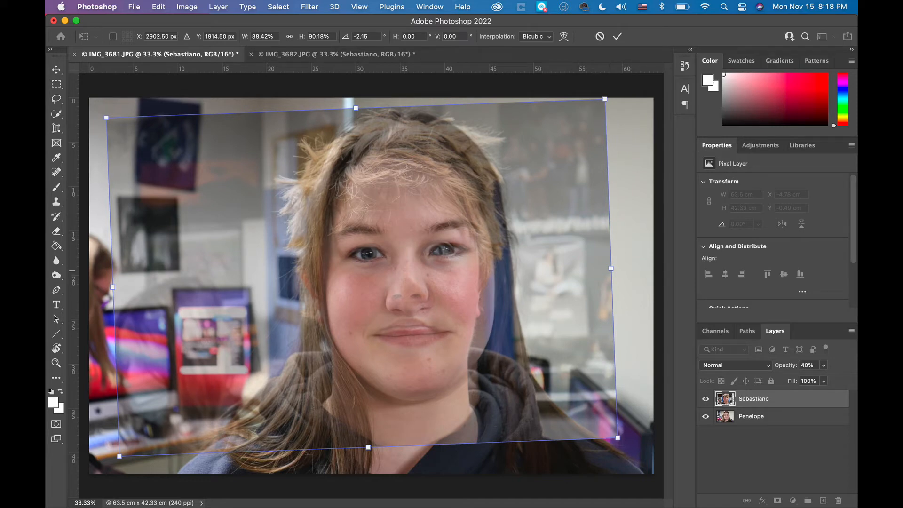
{"action": "left_click_drag", "start_coordinate": [610, 269], "coordinate": [627, 267]}
{"action": "left_click_drag", "start_coordinate": [545, 279], "coordinate": [540, 280]}
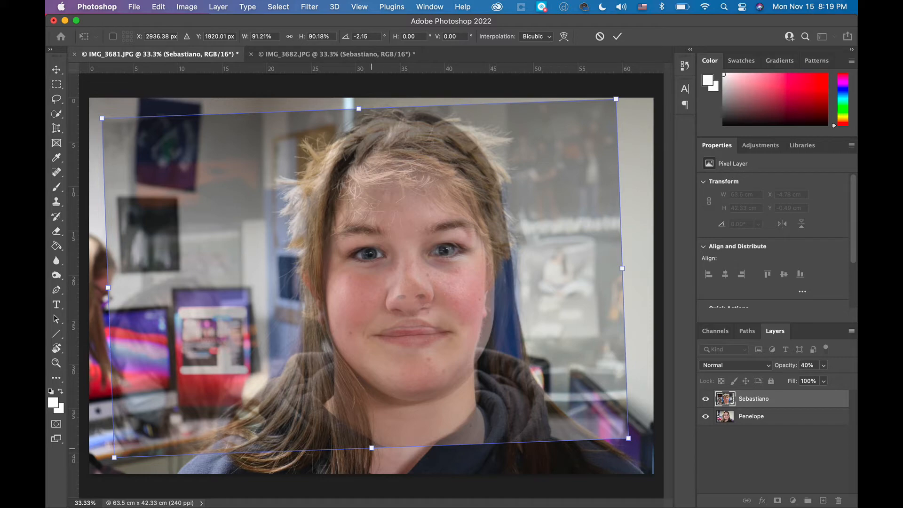
{"action": "left_click_drag", "start_coordinate": [372, 448], "coordinate": [372, 460]}
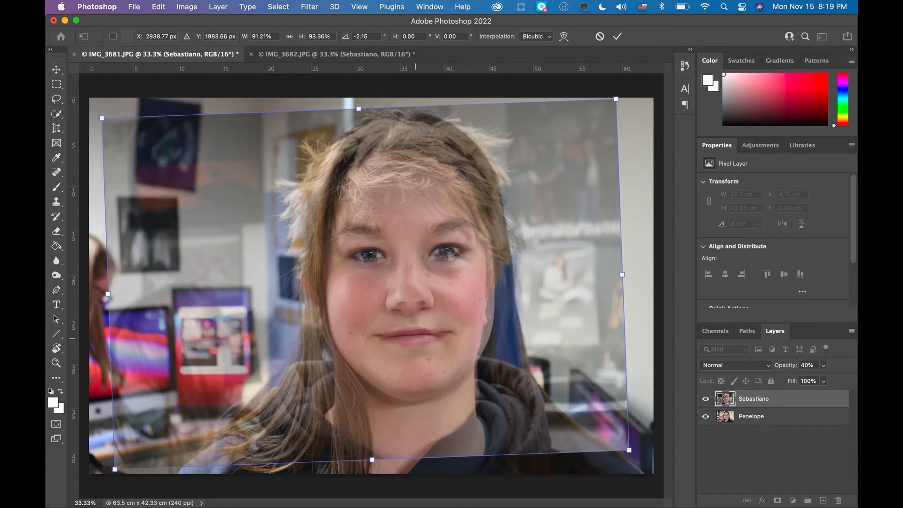
{"action": "left_click_drag", "start_coordinate": [417, 287], "coordinate": [417, 284]}
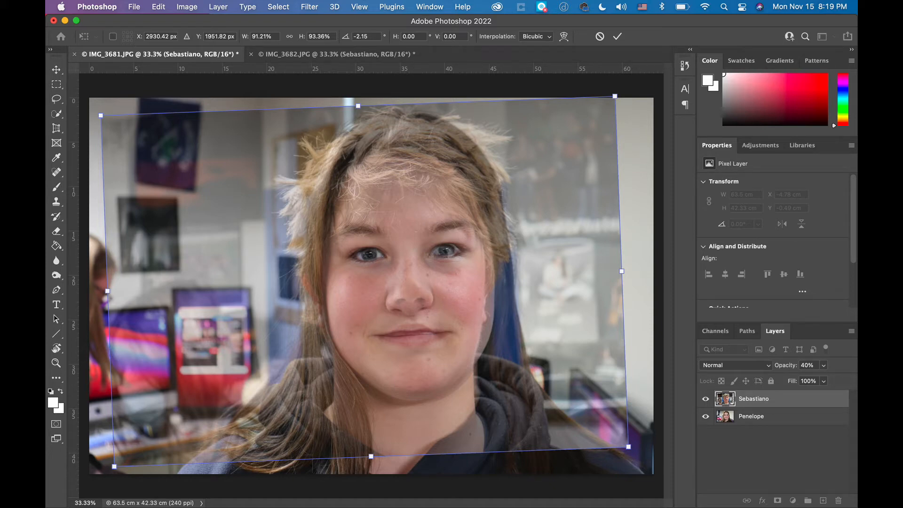
Set the aligned upper portrait layer's opacity to 100%.
{"action": "mouse_move", "coordinate": [785, 365]}
{"action": "left_mouse_down"}
{"action": "mouse_move", "coordinate": [765, 366]}
{"action": "mouse_move", "coordinate": [807, 365]}
{"action": "mouse_move", "coordinate": [765, 365]}
{"action": "mouse_move", "coordinate": [806, 365]}
{"action": "mouse_move", "coordinate": [786, 365]}
{"action": "left_mouse_up"}
{"action": "left_click_drag", "start_coordinate": [785, 365], "coordinate": [812, 366]}
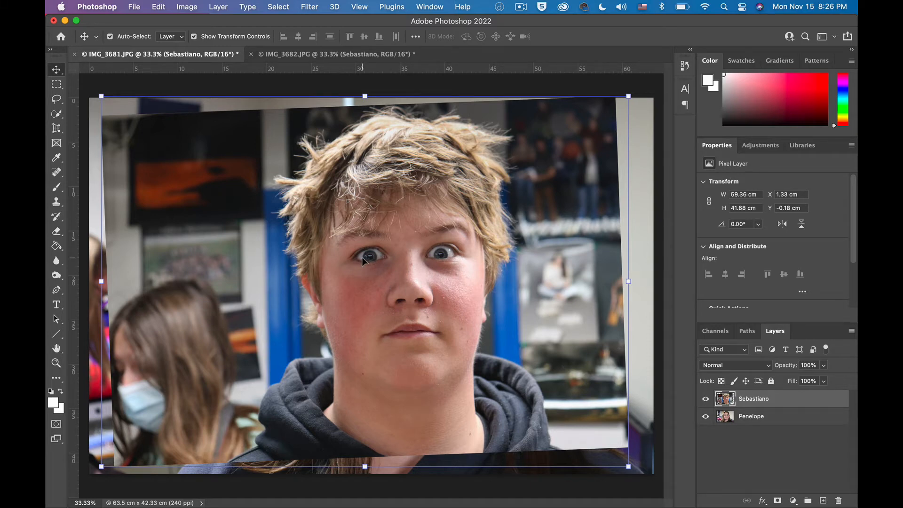
{"action": "left_click", "coordinate": [276, 5]}
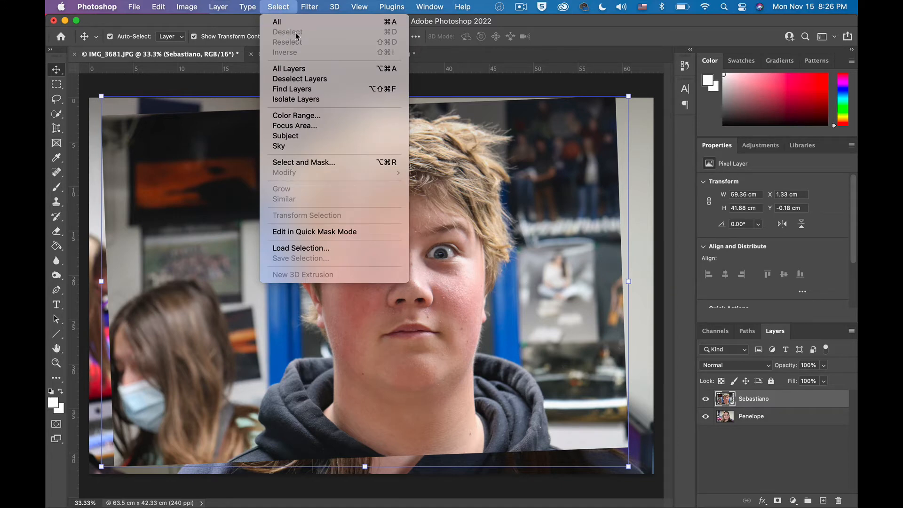
{"action": "left_click", "coordinate": [280, 4]}
{"action": "key", "text": "m"}
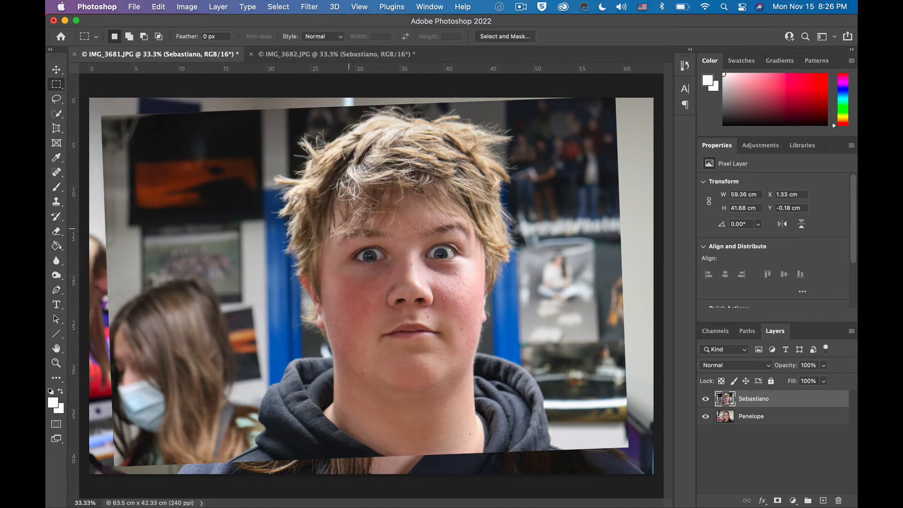
{"action": "left_click_drag", "start_coordinate": [348, 235], "coordinate": [397, 274]}
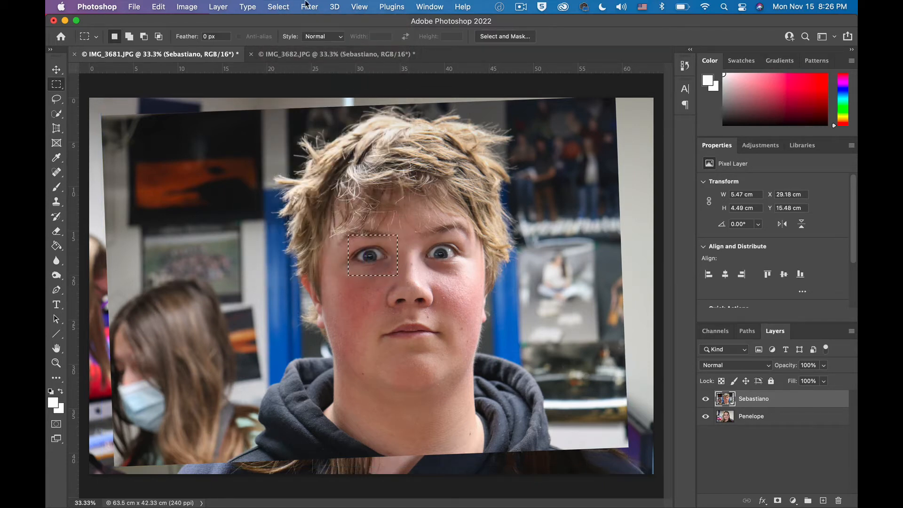
{"action": "left_click", "coordinate": [278, 6]}
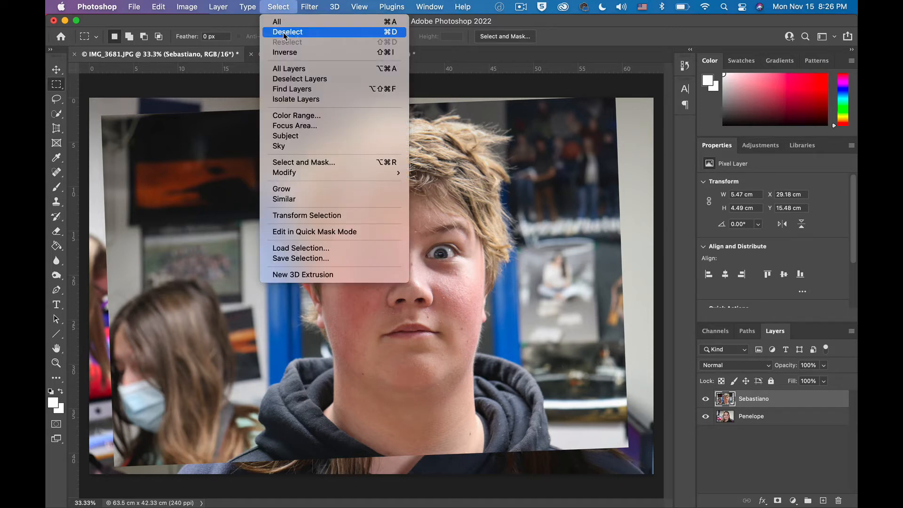
{"action": "left_click", "coordinate": [370, 37]}
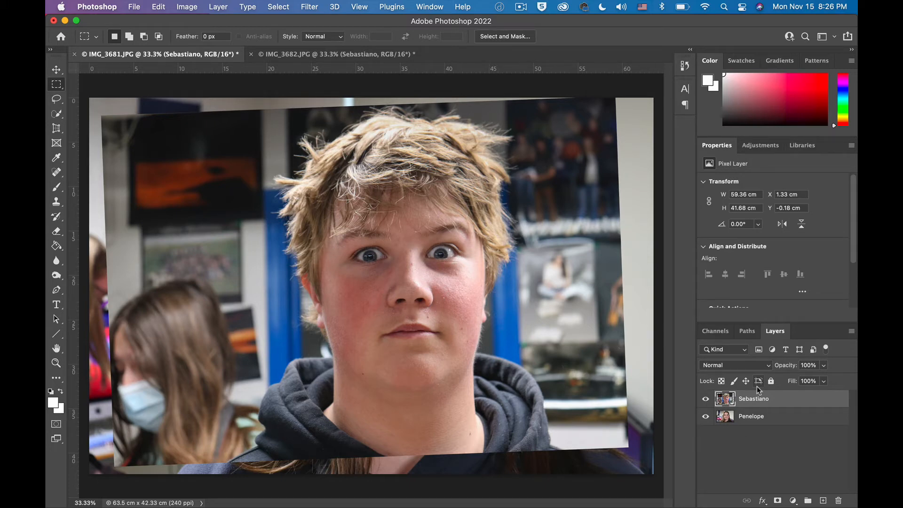
Add a layer mask to the upper portrait layer and activate the Brush tool for painting on it.
{"action": "left_click", "coordinate": [778, 501]}
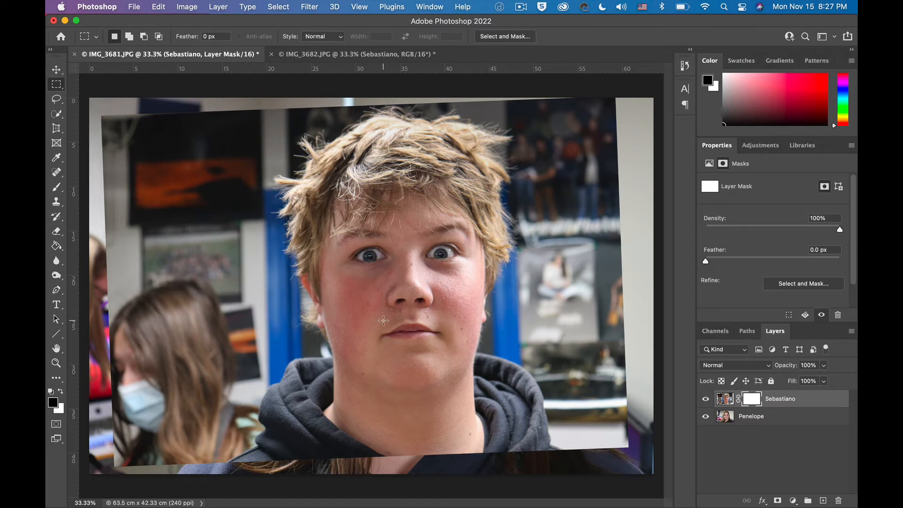
{"action": "key", "text": "b"}
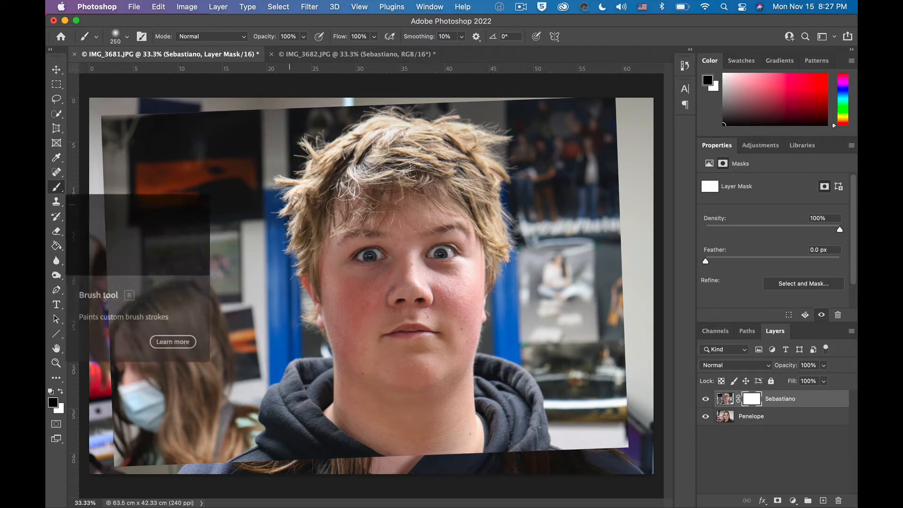
Paint black on the mask with a 500 px brush over the background and shoulder to the right of the face.
{"action": "key", "text": "bracketright"}
{"action": "key", "text": "bracketright"}
{"action": "key", "text": "bracketright"}
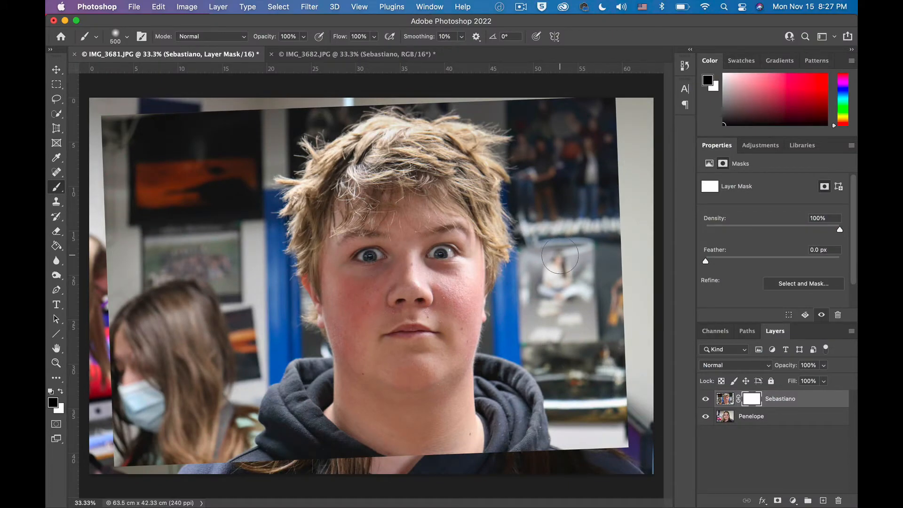
{"action": "mouse_move", "coordinate": [552, 254]}
{"action": "left_mouse_down"}
{"action": "mouse_move", "coordinate": [560, 380]}
{"action": "mouse_move", "coordinate": [547, 288]}
{"action": "mouse_move", "coordinate": [548, 408]}
{"action": "mouse_move", "coordinate": [538, 294]}
{"action": "mouse_move", "coordinate": [551, 418]}
{"action": "mouse_move", "coordinate": [508, 469]}
{"action": "mouse_move", "coordinate": [515, 330]}
{"action": "mouse_move", "coordinate": [509, 465]}
{"action": "mouse_move", "coordinate": [477, 363]}
{"action": "mouse_move", "coordinate": [480, 325]}
{"action": "mouse_move", "coordinate": [493, 425]}
{"action": "mouse_move", "coordinate": [538, 448]}
{"action": "mouse_move", "coordinate": [582, 452]}
{"action": "mouse_move", "coordinate": [617, 333]}
{"action": "mouse_move", "coordinate": [615, 402]}
{"action": "left_mouse_up"}
{"action": "mouse_move", "coordinate": [607, 263]}
{"action": "left_mouse_down"}
{"action": "mouse_move", "coordinate": [615, 336]}
{"action": "mouse_move", "coordinate": [597, 344]}
{"action": "mouse_move", "coordinate": [597, 323]}
{"action": "left_mouse_up"}
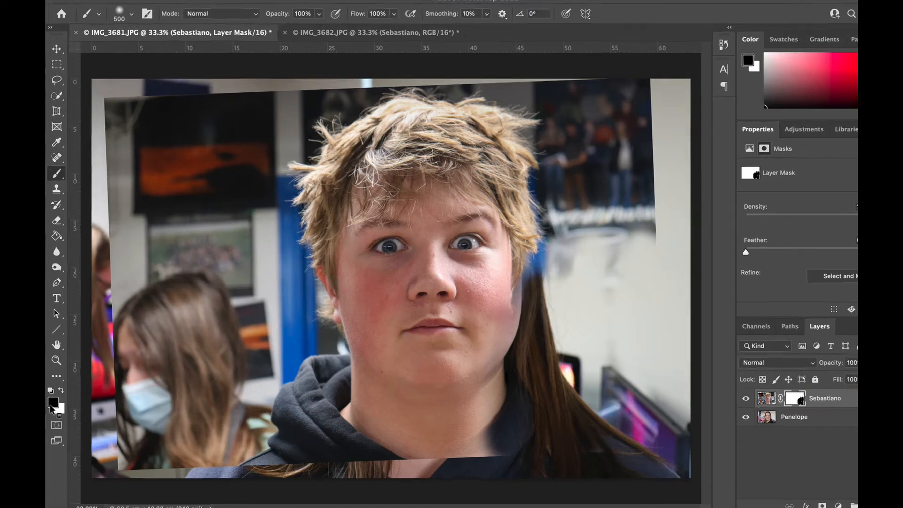
Paint white on the mask to bring back the hidden background, and enlarge the brush to 800 px.
{"action": "key", "text": "x"}
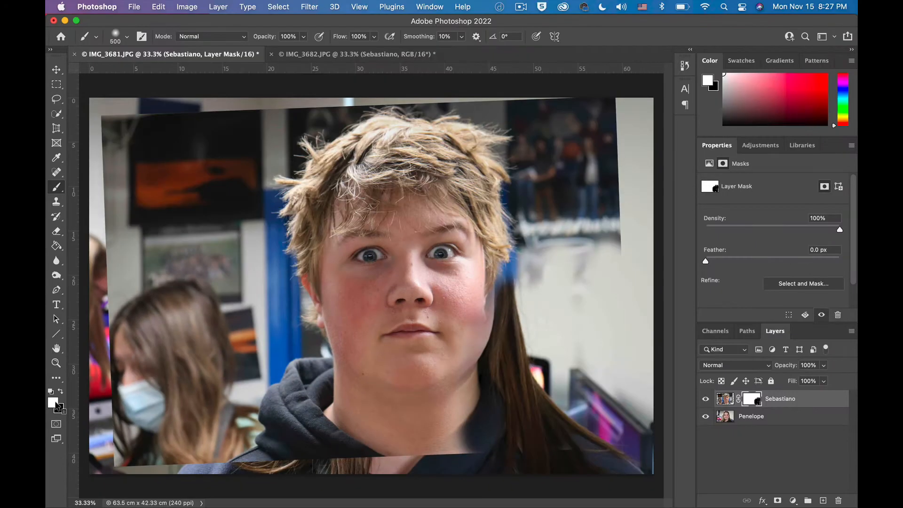
{"action": "mouse_move", "coordinate": [606, 245]}
{"action": "left_mouse_down"}
{"action": "mouse_move", "coordinate": [618, 385]}
{"action": "mouse_move", "coordinate": [612, 281]}
{"action": "mouse_move", "coordinate": [606, 447]}
{"action": "mouse_move", "coordinate": [610, 407]}
{"action": "mouse_move", "coordinate": [621, 434]}
{"action": "mouse_move", "coordinate": [586, 425]}
{"action": "mouse_move", "coordinate": [586, 351]}
{"action": "mouse_move", "coordinate": [549, 404]}
{"action": "mouse_move", "coordinate": [528, 393]}
{"action": "mouse_move", "coordinate": [528, 411]}
{"action": "mouse_move", "coordinate": [506, 444]}
{"action": "mouse_move", "coordinate": [490, 260]}
{"action": "mouse_move", "coordinate": [495, 280]}
{"action": "mouse_move", "coordinate": [520, 301]}
{"action": "mouse_move", "coordinate": [533, 279]}
{"action": "mouse_move", "coordinate": [557, 356]}
{"action": "left_mouse_up"}
{"action": "key", "text": "bracketright"}
{"action": "key", "text": "bracketright"}
{"action": "key", "text": "bracketright"}
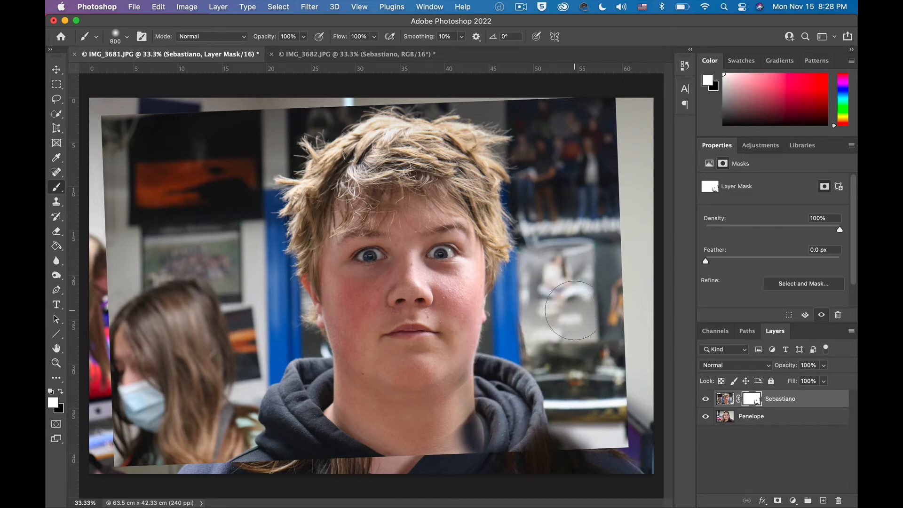
Try brush sizes up to 2000 px while painting the remaining mask areas white, ending with a 600 px brush.
{"action": "key", "text": "bracketleft"}
{"action": "key", "text": "bracketleft"}
{"action": "key", "text": "bracketleft"}
{"action": "key", "text": "bracketleft"}
{"action": "key", "text": "bracketleft"}
{"action": "key", "text": "bracketleft"}
{"action": "key", "text": "bracketleft"}
{"action": "key", "text": "bracketleft"}
{"action": "key", "text": "bracketright"}
{"action": "key", "text": "bracketright"}
{"action": "key", "text": "bracketright"}
{"action": "key", "text": "bracketright"}
{"action": "key", "text": "bracketright"}
{"action": "key", "text": "bracketright"}
{"action": "key", "text": "bracketright"}
{"action": "key", "text": "bracketright"}
{"action": "key", "text": "bracketright"}
{"action": "key", "text": "bracketright"}
{"action": "key", "text": "bracketright"}
{"action": "key", "text": "bracketright"}
{"action": "key", "text": "bracketright"}
{"action": "key", "text": "bracketright"}
{"action": "key", "text": "bracketright"}
{"action": "key", "text": "bracketright"}
{"action": "key", "text": "bracketright"}
{"action": "key", "text": "bracketright"}
{"action": "key", "text": "bracketright"}
{"action": "key", "text": "bracketright"}
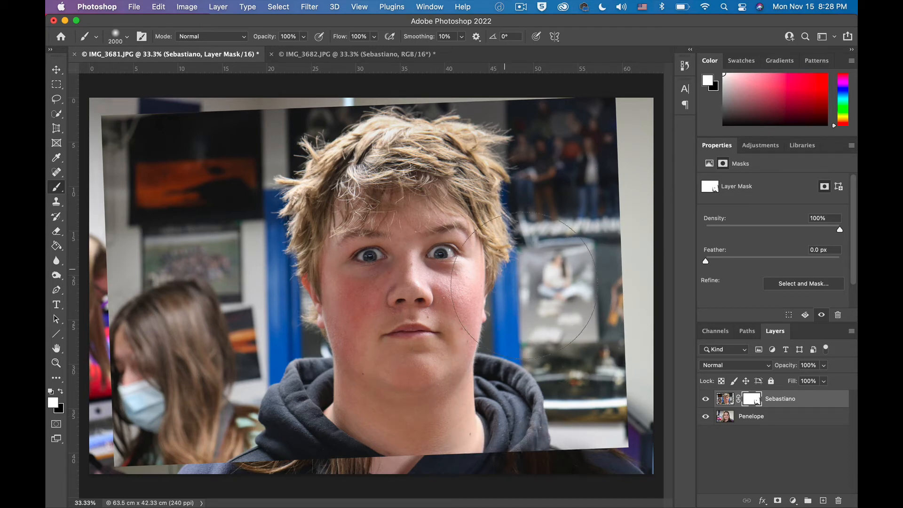
{"action": "key", "text": "bracketleft"}
{"action": "key", "text": "bracketleft"}
{"action": "key", "text": "bracketleft"}
{"action": "key", "text": "bracketleft"}
{"action": "key", "text": "bracketleft"}
{"action": "key", "text": "bracketleft"}
{"action": "key", "text": "bracketleft"}
{"action": "key", "text": "bracketleft"}
{"action": "key", "text": "bracketleft"}
{"action": "key", "text": "bracketleft"}
{"action": "key", "text": "bracketleft"}
{"action": "key", "text": "bracketleft"}
{"action": "key", "text": "bracketleft"}
{"action": "key", "text": "bracketleft"}
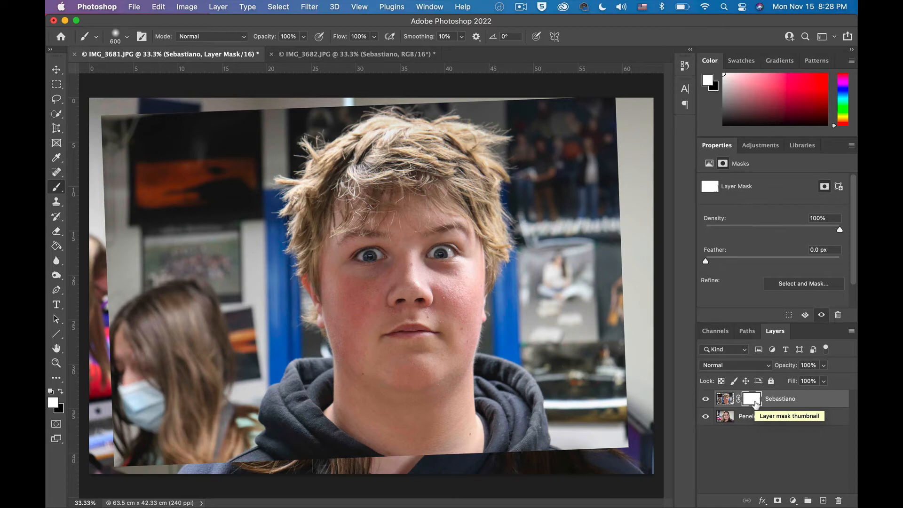
Fill the upper portrait's layer mask with black in Normal mode at 100% opacity.
{"action": "right_click", "coordinate": [755, 405]}
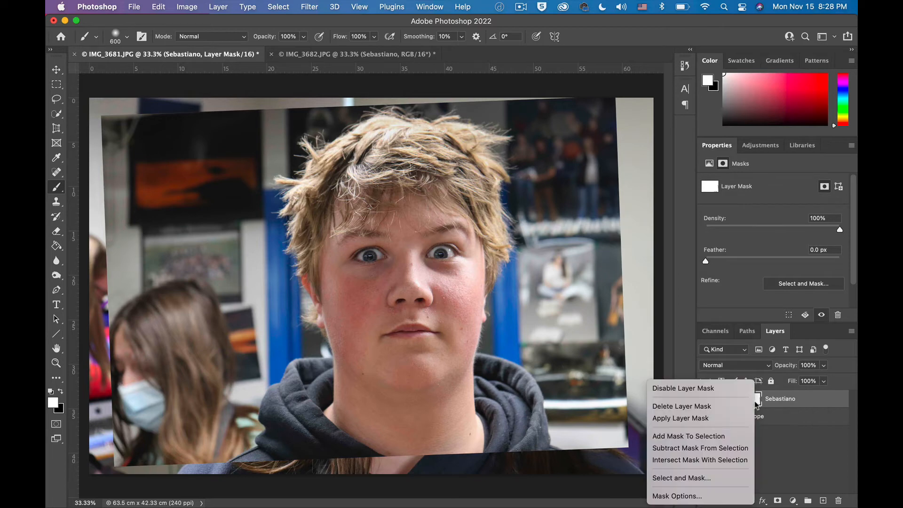
{"action": "left_click", "coordinate": [782, 398]}
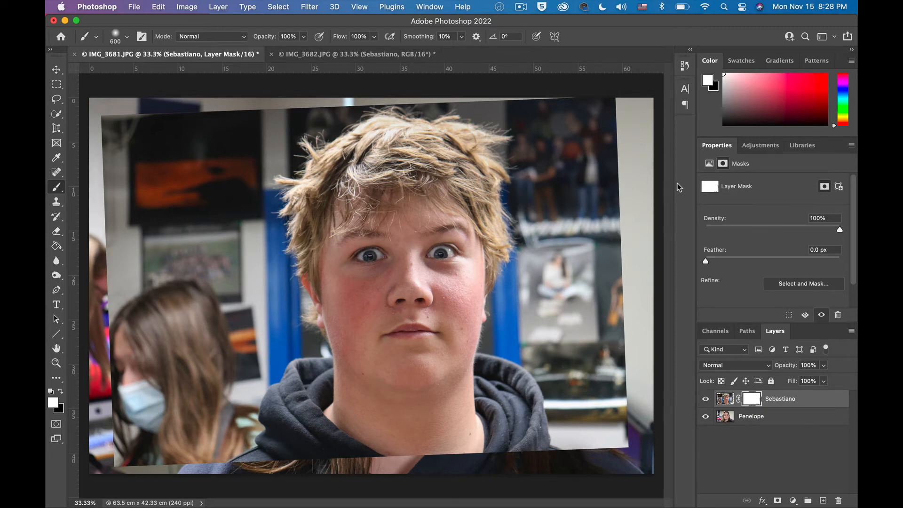
{"action": "left_click", "coordinate": [159, 6]}
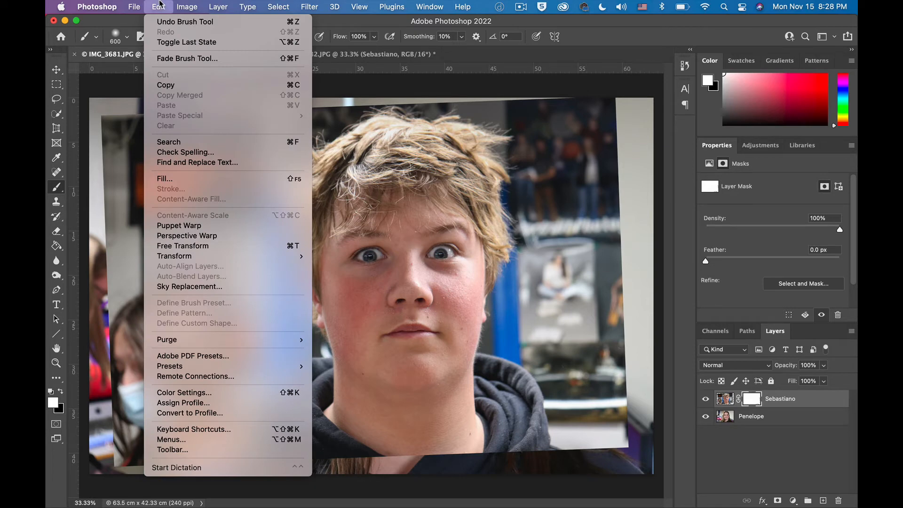
{"action": "left_click", "coordinate": [165, 179]}
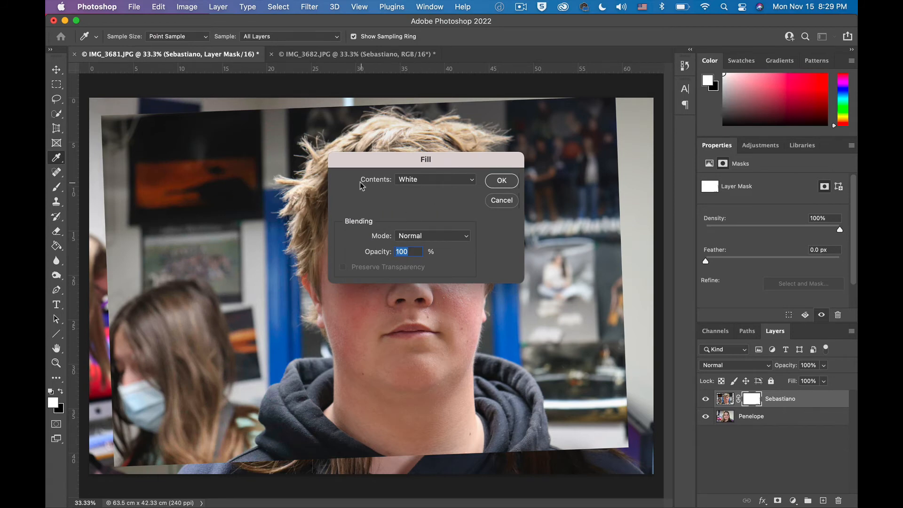
{"action": "left_click", "coordinate": [414, 180]}
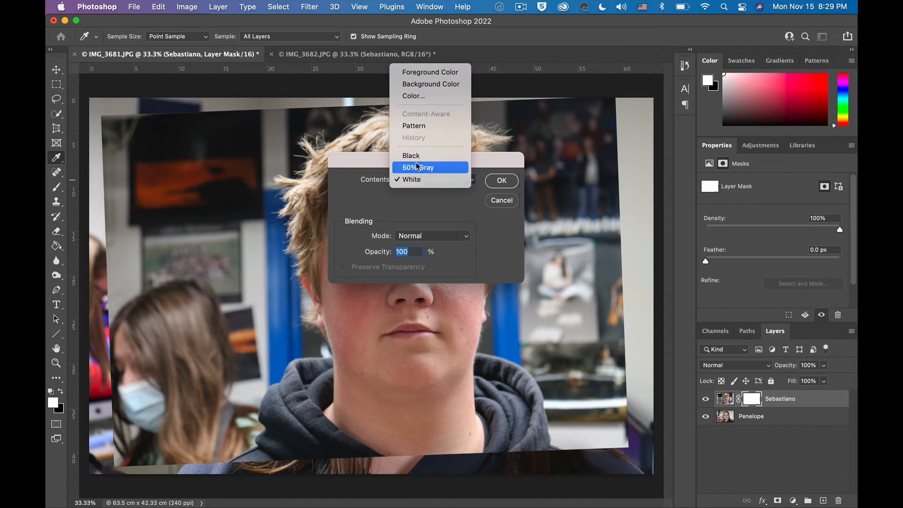
{"action": "left_click", "coordinate": [415, 157]}
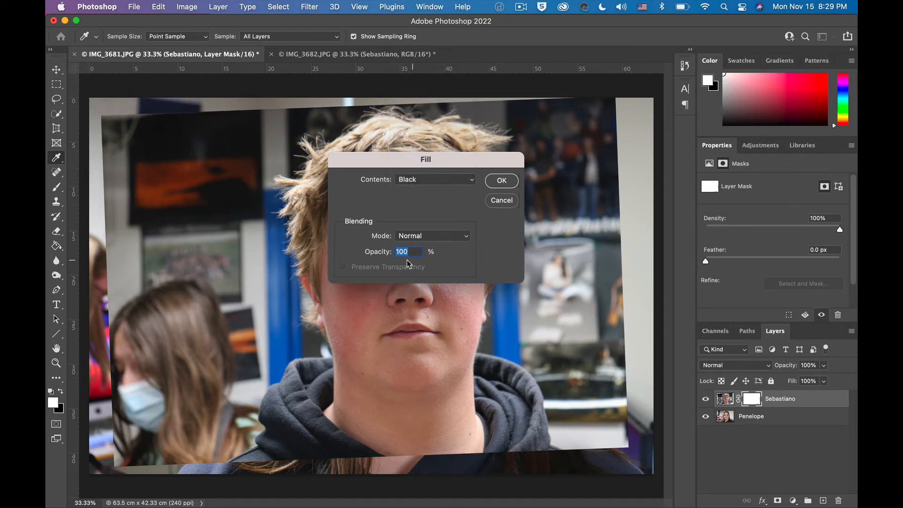
{"action": "left_click", "coordinate": [501, 182]}
Set the Brush tool to a size of 200 px with 0% hardness.
{"action": "key", "text": "b"}
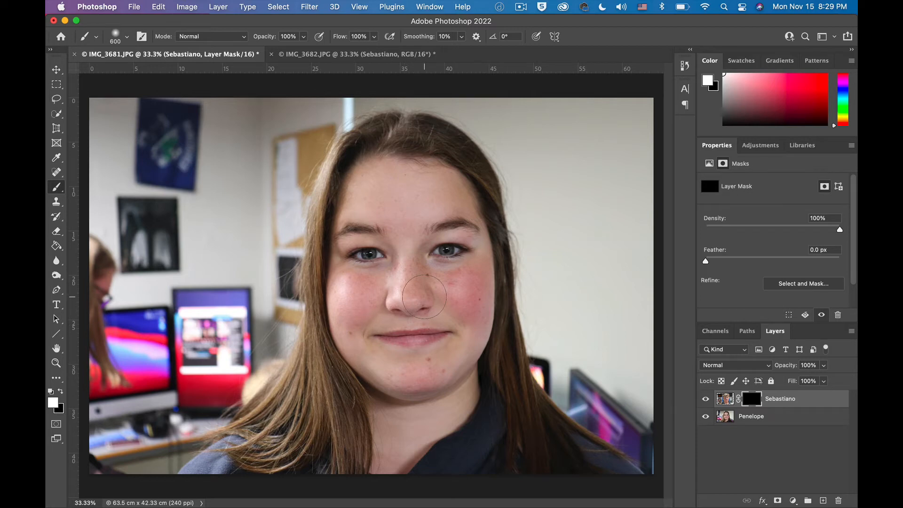
{"action": "right_click", "coordinate": [57, 190]}
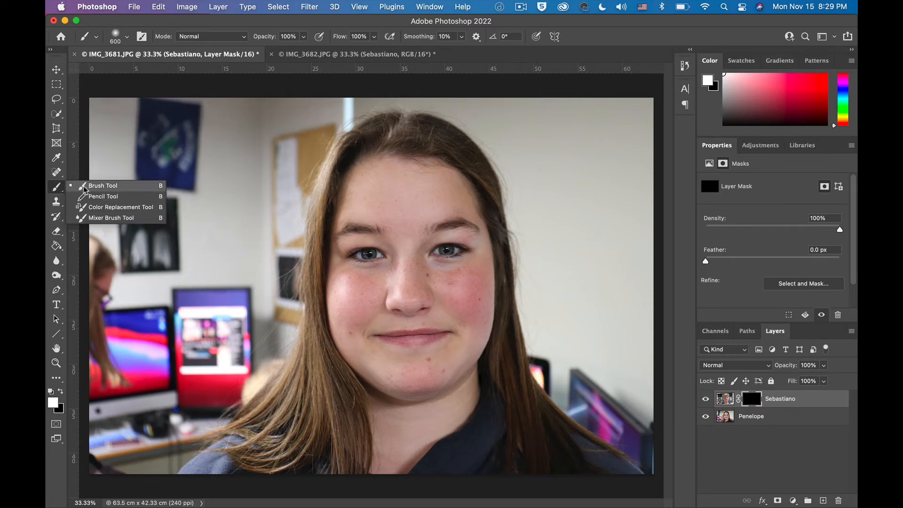
{"action": "left_click", "coordinate": [58, 188]}
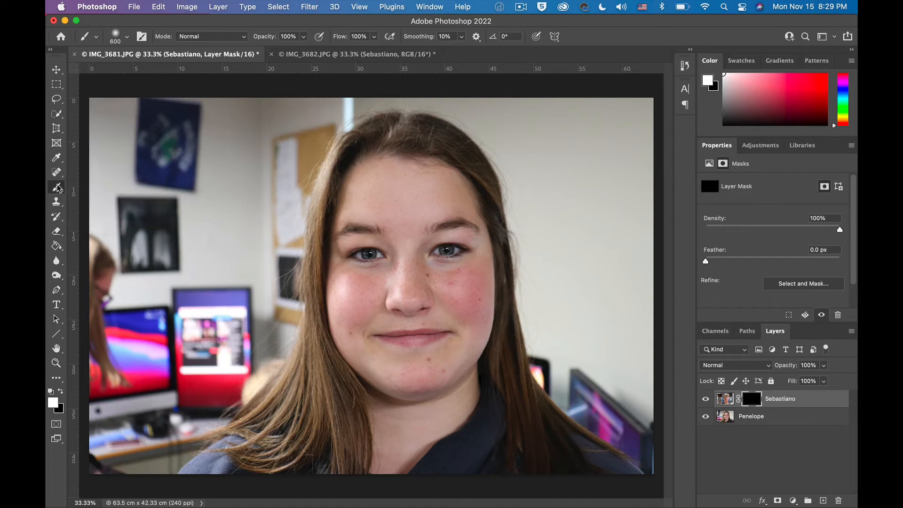
{"action": "left_click", "coordinate": [118, 35]}
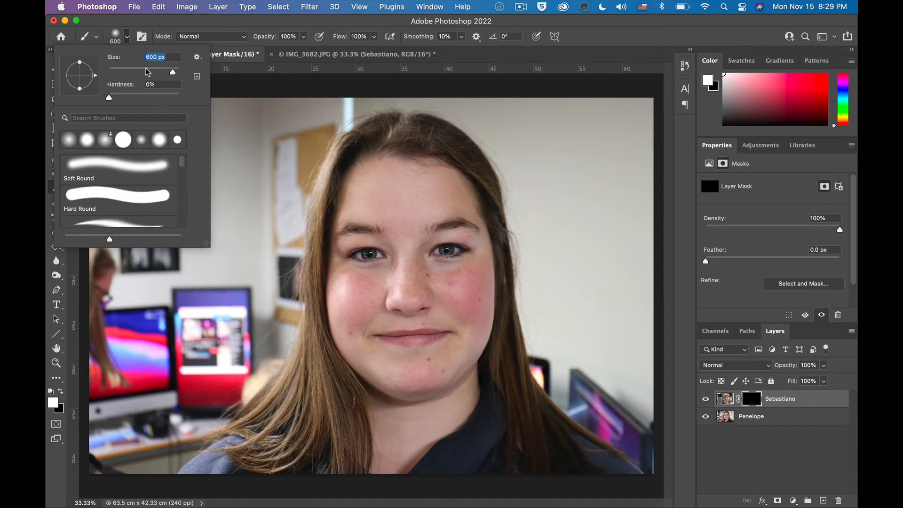
{"action": "mouse_move", "coordinate": [109, 97]}
{"action": "left_mouse_down"}
{"action": "mouse_move", "coordinate": [139, 96]}
{"action": "mouse_move", "coordinate": [109, 97]}
{"action": "left_mouse_up"}
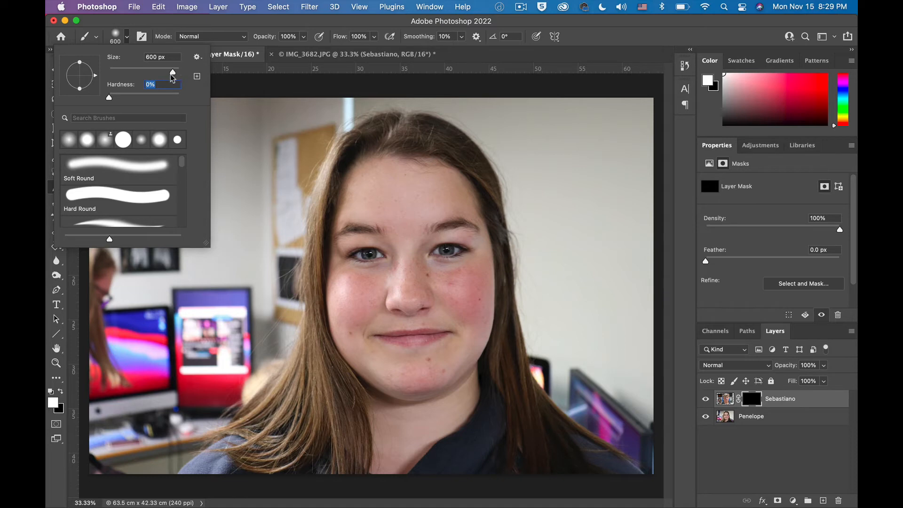
{"action": "left_click_drag", "start_coordinate": [173, 74], "coordinate": [164, 72]}
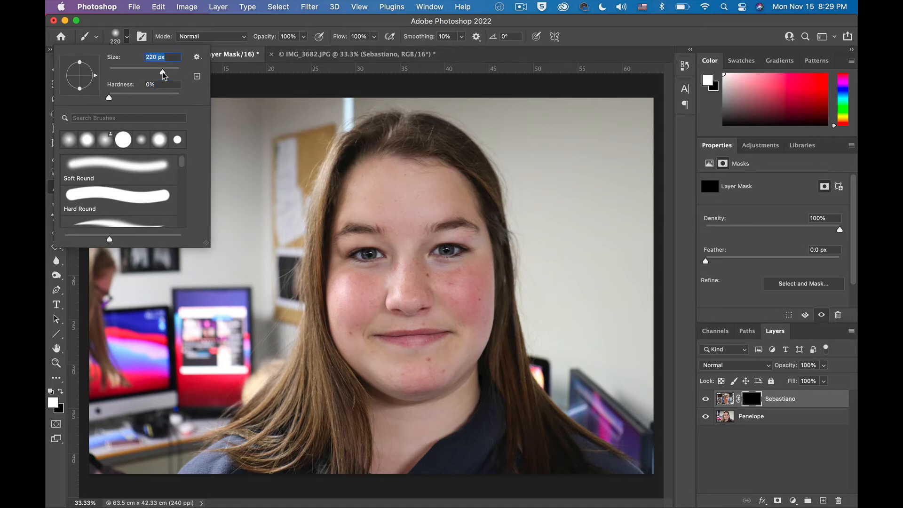
{"action": "type", "text": "200"}
{"action": "key", "text": "Return"}
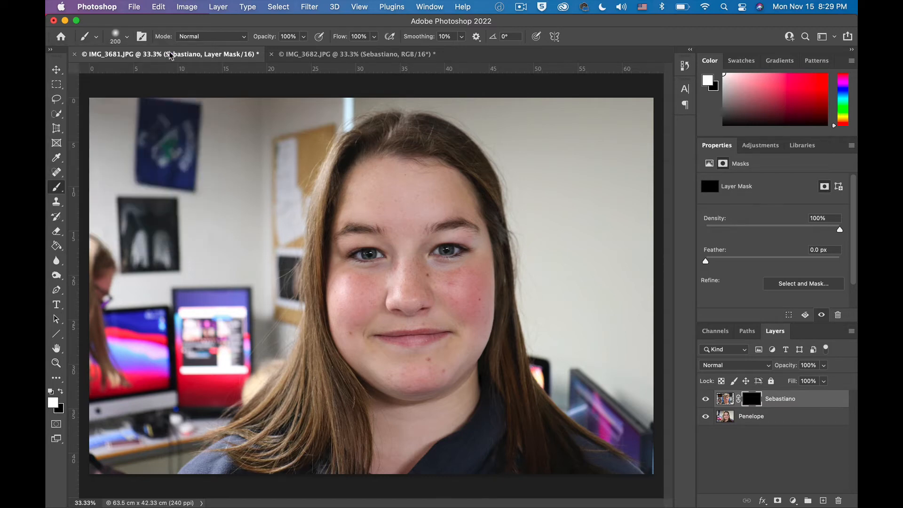
Paint white in Normal mode on the black mask over the right-hand eye to reveal the upper portrait's eye.
{"action": "left_click", "coordinate": [212, 36]}
{"action": "left_click", "coordinate": [212, 37]}
{"action": "mouse_move", "coordinate": [441, 260]}
{"action": "left_mouse_down"}
{"action": "mouse_move", "coordinate": [466, 256]}
{"action": "mouse_move", "coordinate": [461, 246]}
{"action": "mouse_move", "coordinate": [429, 249]}
{"action": "mouse_move", "coordinate": [440, 264]}
{"action": "mouse_move", "coordinate": [465, 245]}
{"action": "mouse_move", "coordinate": [449, 238]}
{"action": "left_mouse_up"}
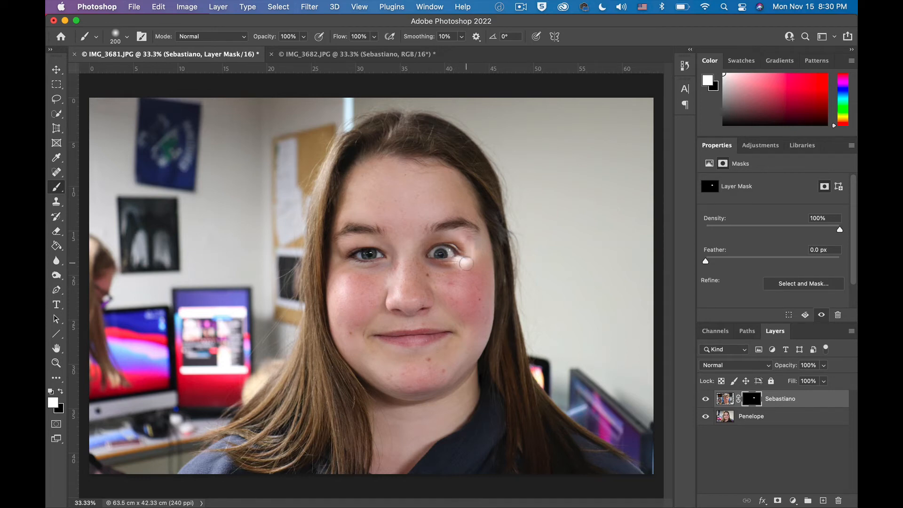
Paint black on the mask around the revealed eye's outer corner and lower edge to hide the bright skin patch.
{"action": "key", "text": "z"}
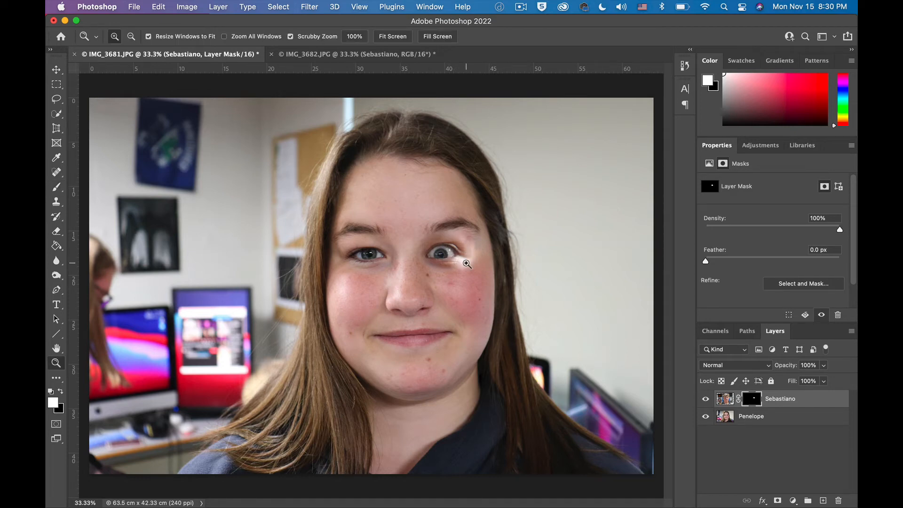
{"action": "left_click_drag", "start_coordinate": [433, 255], "coordinate": [491, 253]}
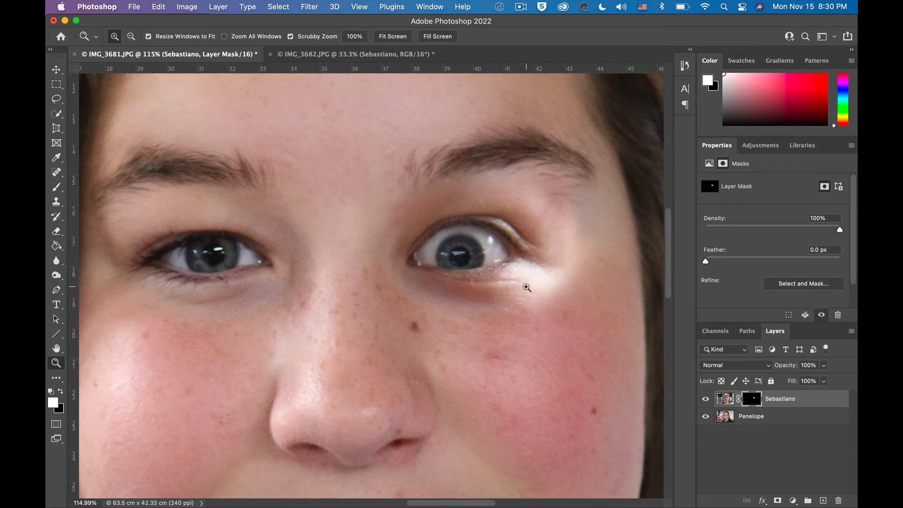
{"action": "key", "text": "x"}
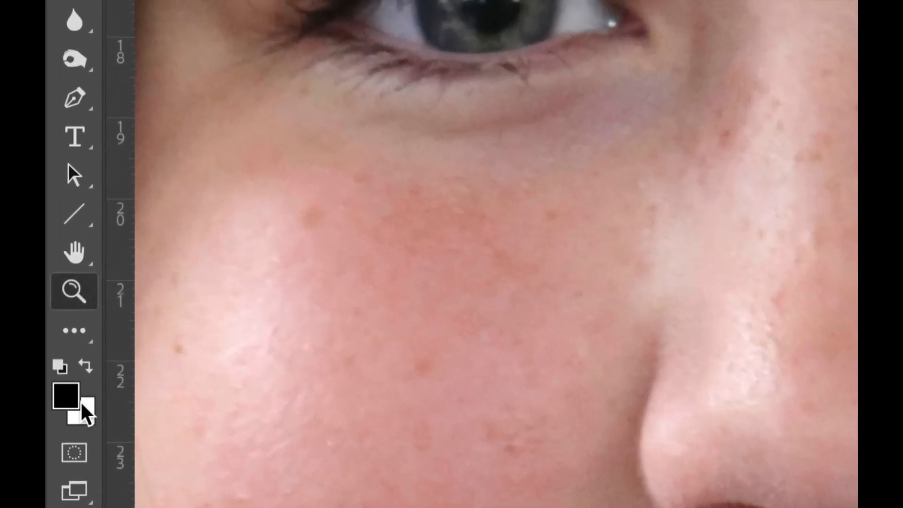
{"action": "key", "text": "x"}
{"action": "key", "text": "x"}
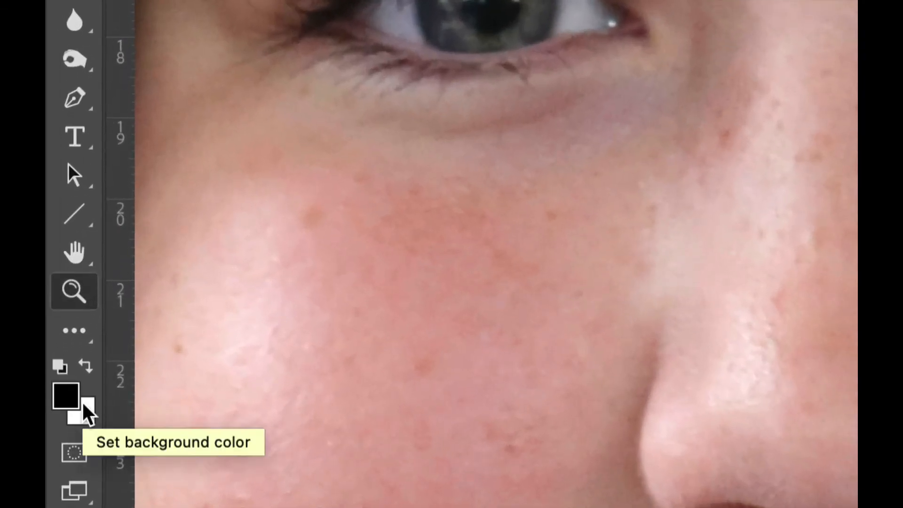
{"action": "key", "text": "x"}
{"action": "key", "text": "x"}
{"action": "key", "text": "x"}
{"action": "key", "text": "x"}
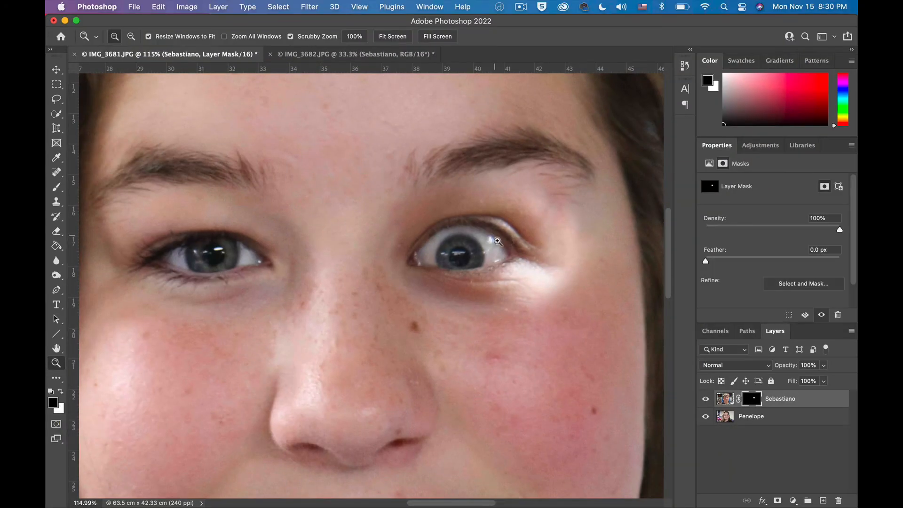
{"action": "key", "text": "b"}
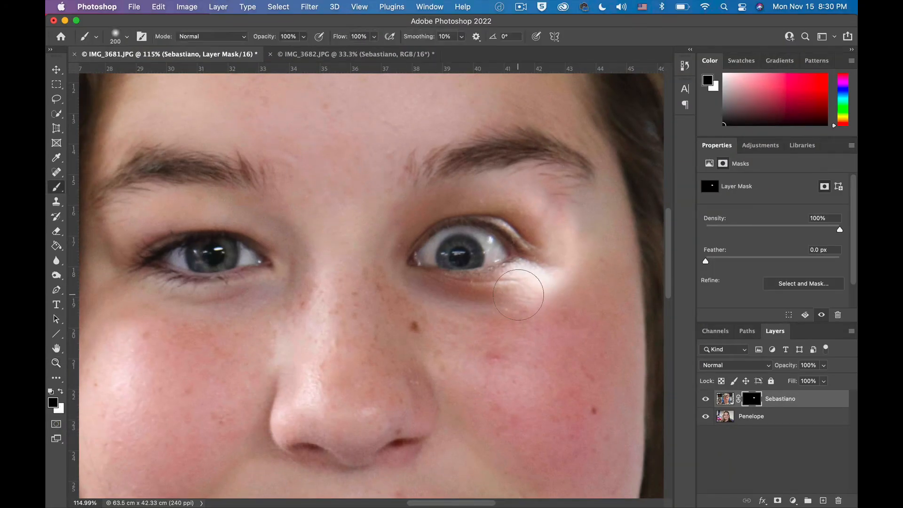
{"action": "mouse_move", "coordinate": [549, 288]}
{"action": "left_mouse_down"}
{"action": "mouse_move", "coordinate": [465, 314]}
{"action": "mouse_move", "coordinate": [395, 310]}
{"action": "mouse_move", "coordinate": [524, 304]}
{"action": "mouse_move", "coordinate": [558, 284]}
{"action": "mouse_move", "coordinate": [564, 224]}
{"action": "mouse_move", "coordinate": [573, 238]}
{"action": "mouse_move", "coordinate": [573, 230]}
{"action": "mouse_move", "coordinate": [499, 182]}
{"action": "mouse_move", "coordinate": [524, 177]}
{"action": "mouse_move", "coordinate": [581, 218]}
{"action": "mouse_move", "coordinate": [590, 251]}
{"action": "left_mouse_up"}
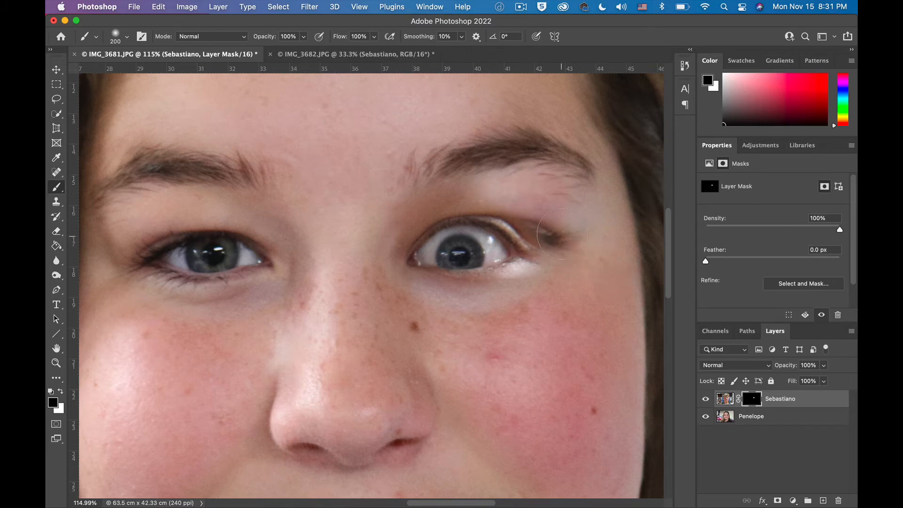
Paint white on the mask beside the eye's outer corner to reveal the upper portrait's skin over the leftover lashes.
{"action": "key", "text": "x"}
{"action": "left_click_drag", "start_coordinate": [578, 252], "coordinate": [547, 235]}
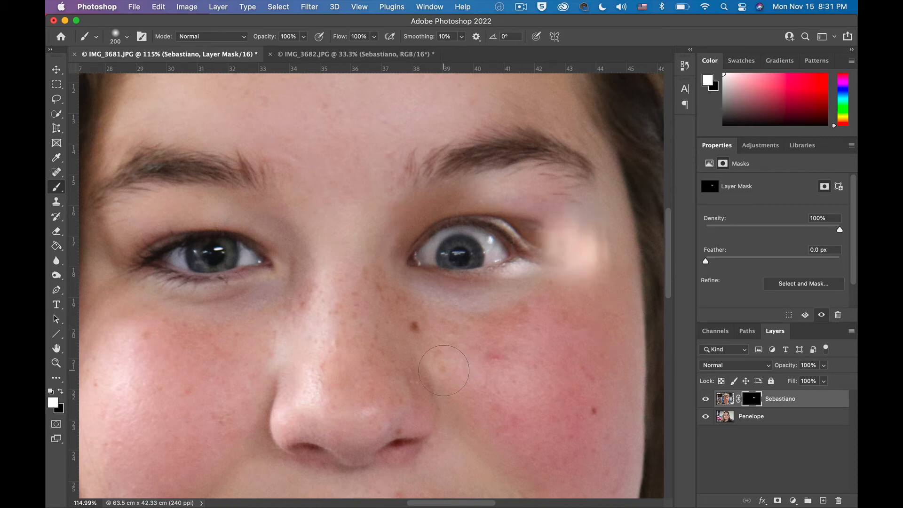
Paint white on the black mask over the left-hand eye and the skin beneath it to reveal the upper portrait's eye.
{"action": "mouse_move", "coordinate": [163, 261]}
{"action": "left_mouse_down"}
{"action": "mouse_move", "coordinate": [150, 270]}
{"action": "mouse_move", "coordinate": [155, 256]}
{"action": "mouse_move", "coordinate": [202, 243]}
{"action": "left_mouse_up"}
{"action": "mouse_move", "coordinate": [242, 246]}
{"action": "left_mouse_down"}
{"action": "mouse_move", "coordinate": [260, 260]}
{"action": "mouse_move", "coordinate": [240, 286]}
{"action": "mouse_move", "coordinate": [174, 292]}
{"action": "mouse_move", "coordinate": [155, 271]}
{"action": "mouse_move", "coordinate": [152, 279]}
{"action": "mouse_move", "coordinate": [198, 292]}
{"action": "mouse_move", "coordinate": [247, 290]}
{"action": "mouse_move", "coordinate": [266, 274]}
{"action": "mouse_move", "coordinate": [217, 301]}
{"action": "mouse_move", "coordinate": [143, 290]}
{"action": "mouse_move", "coordinate": [221, 306]}
{"action": "mouse_move", "coordinate": [270, 276]}
{"action": "mouse_move", "coordinate": [258, 291]}
{"action": "mouse_move", "coordinate": [186, 305]}
{"action": "mouse_move", "coordinate": [139, 295]}
{"action": "left_mouse_up"}
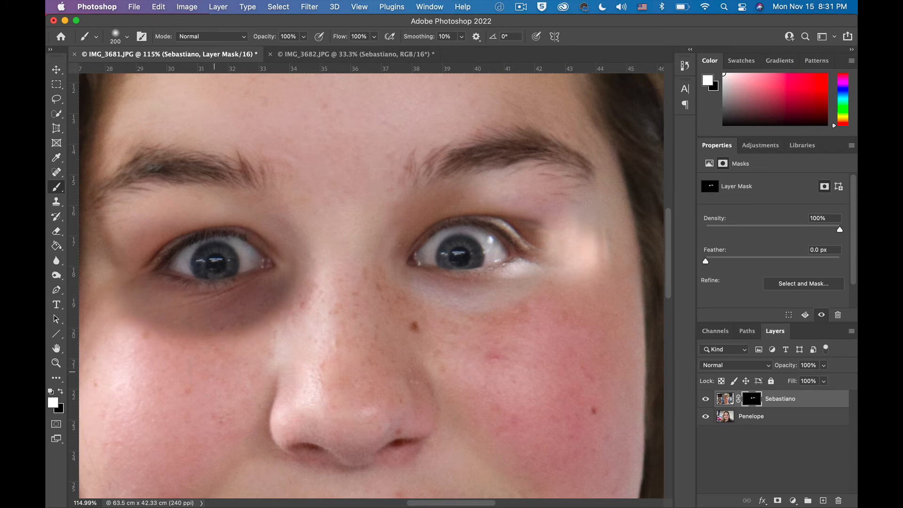
{"action": "mouse_move", "coordinate": [190, 413]}
{"action": "left_mouse_down"}
{"action": "mouse_move", "coordinate": [298, 312]}
{"action": "mouse_move", "coordinate": [278, 335]}
{"action": "mouse_move", "coordinate": [247, 423]}
{"action": "left_mouse_up"}
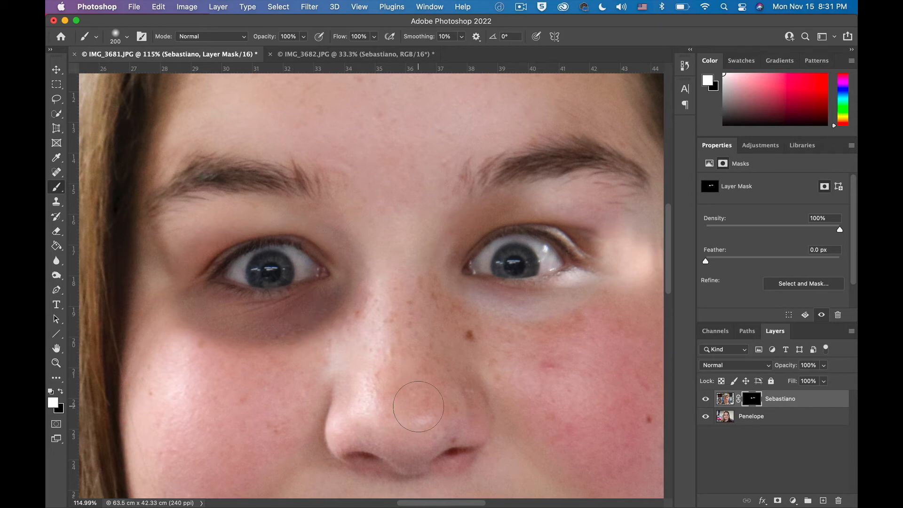
Paint white on the mask to reveal the upper portrait's nose, and black beneath the nostrils to hide its surrounding skin.
{"action": "key", "text": "z"}
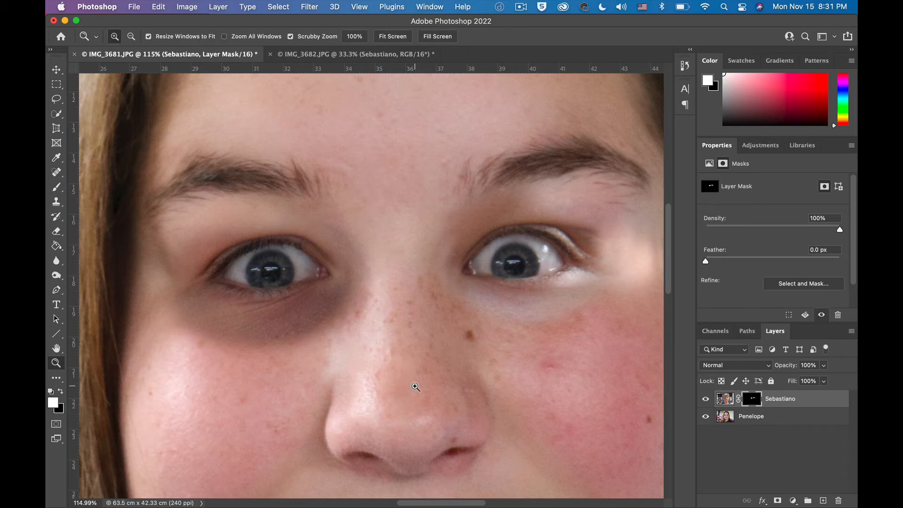
{"action": "key", "text": "alt"}
{"action": "left_click", "coordinate": [414, 390], "text": "alt"}
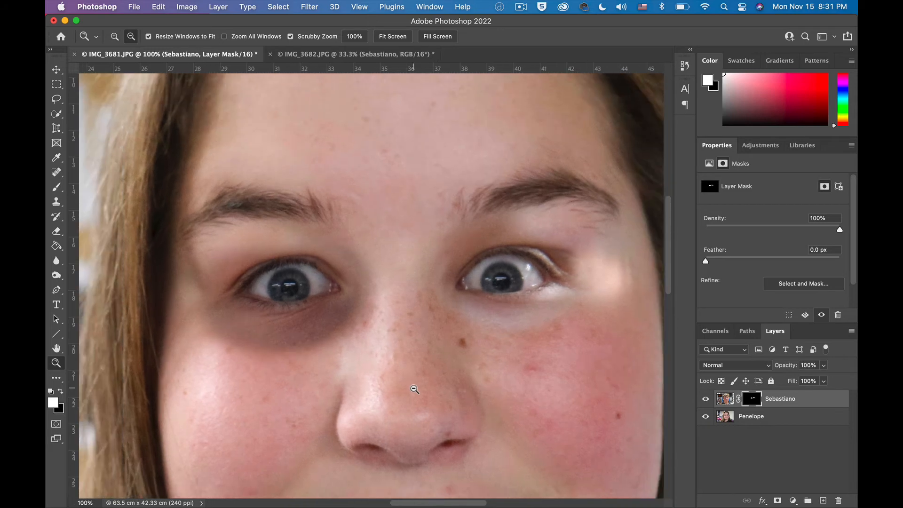
{"action": "left_click", "coordinate": [415, 390], "text": "alt"}
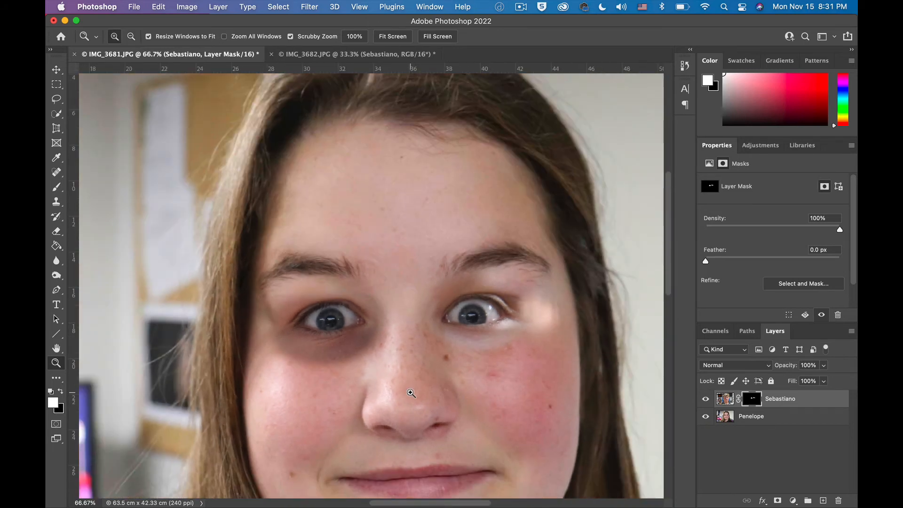
{"action": "key", "text": "space"}
{"action": "left_click_drag", "start_coordinate": [411, 395], "coordinate": [434, 350]}
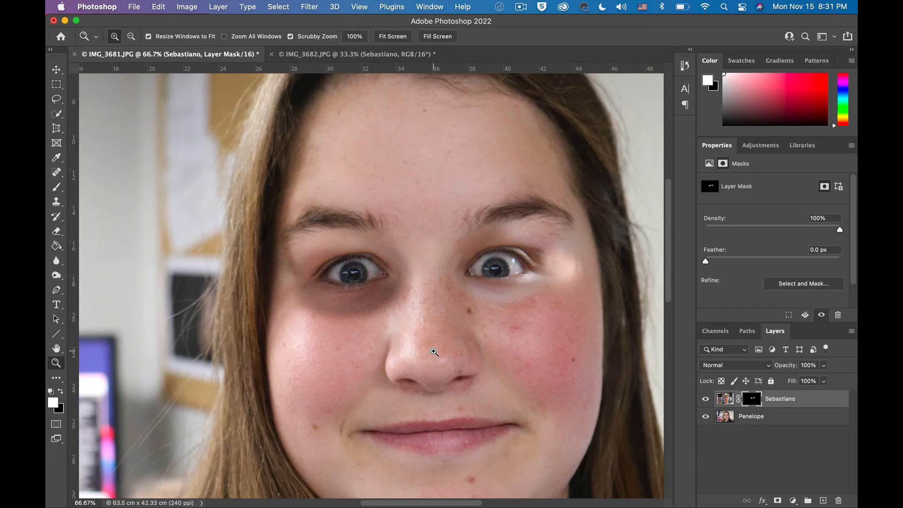
{"action": "key", "text": "b"}
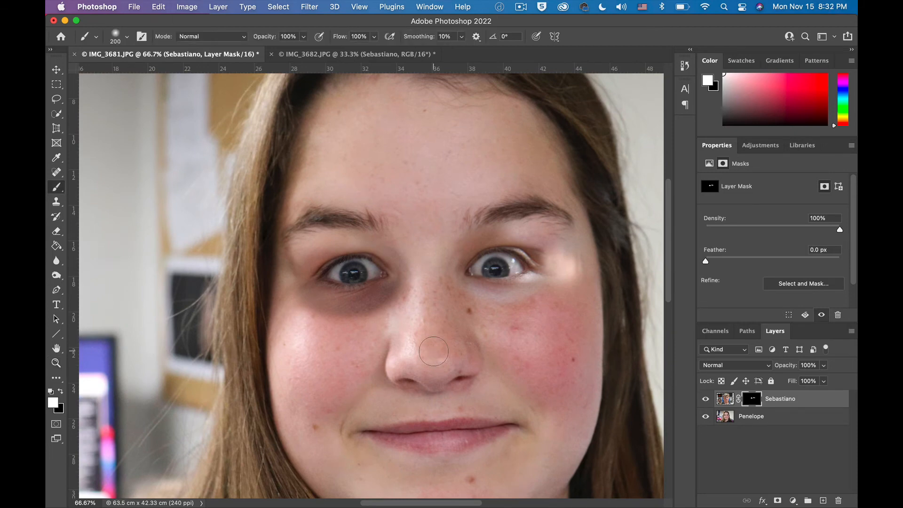
{"action": "mouse_move", "coordinate": [433, 350]}
{"action": "left_mouse_down"}
{"action": "mouse_move", "coordinate": [394, 375]}
{"action": "mouse_move", "coordinate": [431, 283]}
{"action": "mouse_move", "coordinate": [441, 297]}
{"action": "mouse_move", "coordinate": [431, 273]}
{"action": "mouse_move", "coordinate": [471, 343]}
{"action": "mouse_move", "coordinate": [456, 331]}
{"action": "mouse_move", "coordinate": [471, 386]}
{"action": "mouse_move", "coordinate": [459, 405]}
{"action": "mouse_move", "coordinate": [434, 399]}
{"action": "mouse_move", "coordinate": [428, 383]}
{"action": "mouse_move", "coordinate": [399, 384]}
{"action": "mouse_move", "coordinate": [426, 372]}
{"action": "mouse_move", "coordinate": [398, 372]}
{"action": "mouse_move", "coordinate": [440, 361]}
{"action": "mouse_move", "coordinate": [446, 318]}
{"action": "mouse_move", "coordinate": [463, 349]}
{"action": "mouse_move", "coordinate": [466, 339]}
{"action": "mouse_move", "coordinate": [437, 301]}
{"action": "mouse_move", "coordinate": [477, 355]}
{"action": "mouse_move", "coordinate": [449, 363]}
{"action": "mouse_move", "coordinate": [438, 327]}
{"action": "mouse_move", "coordinate": [450, 333]}
{"action": "mouse_move", "coordinate": [452, 324]}
{"action": "mouse_move", "coordinate": [438, 274]}
{"action": "mouse_move", "coordinate": [460, 324]}
{"action": "mouse_move", "coordinate": [427, 308]}
{"action": "mouse_move", "coordinate": [425, 336]}
{"action": "mouse_move", "coordinate": [417, 332]}
{"action": "mouse_move", "coordinate": [492, 364]}
{"action": "mouse_move", "coordinate": [478, 389]}
{"action": "left_mouse_up"}
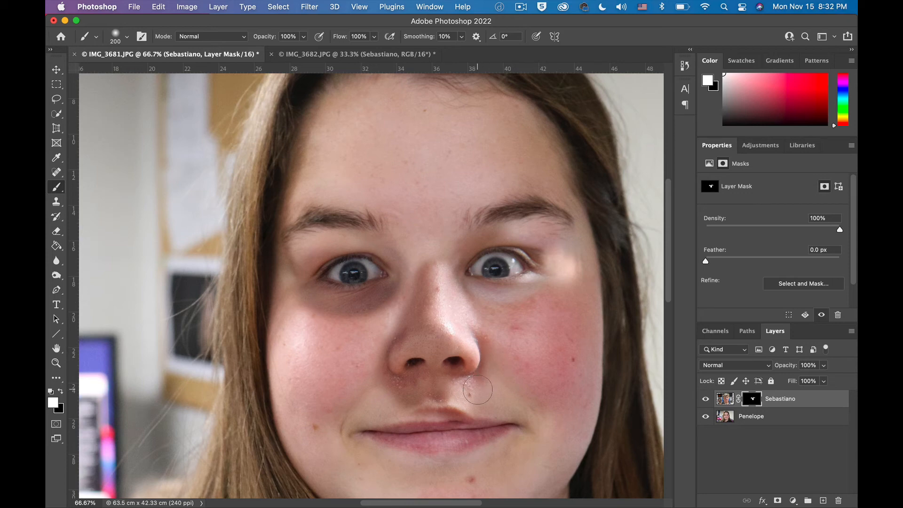
{"action": "key", "text": "x"}
{"action": "mouse_move", "coordinate": [413, 375]}
{"action": "left_mouse_down"}
{"action": "mouse_move", "coordinate": [385, 390]}
{"action": "mouse_move", "coordinate": [458, 395]}
{"action": "mouse_move", "coordinate": [492, 385]}
{"action": "left_mouse_up"}
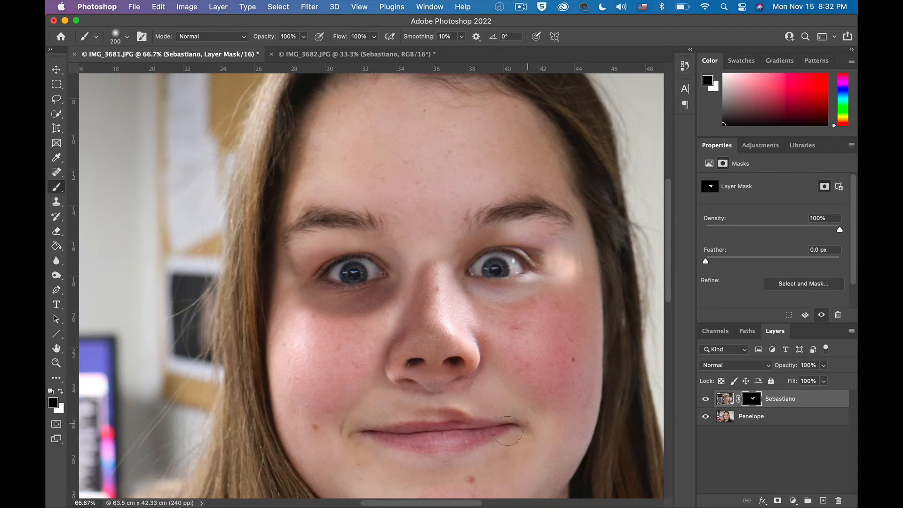
Paint white on the mask over the lips and mouth corners to reveal the upper portrait's mouth.
{"action": "key", "text": "x"}
{"action": "mouse_move", "coordinate": [521, 424]}
{"action": "left_mouse_down"}
{"action": "mouse_move", "coordinate": [440, 453]}
{"action": "mouse_move", "coordinate": [400, 451]}
{"action": "mouse_move", "coordinate": [358, 431]}
{"action": "mouse_move", "coordinate": [360, 423]}
{"action": "mouse_move", "coordinate": [522, 420]}
{"action": "mouse_move", "coordinate": [474, 429]}
{"action": "mouse_move", "coordinate": [457, 417]}
{"action": "mouse_move", "coordinate": [427, 420]}
{"action": "left_mouse_up"}
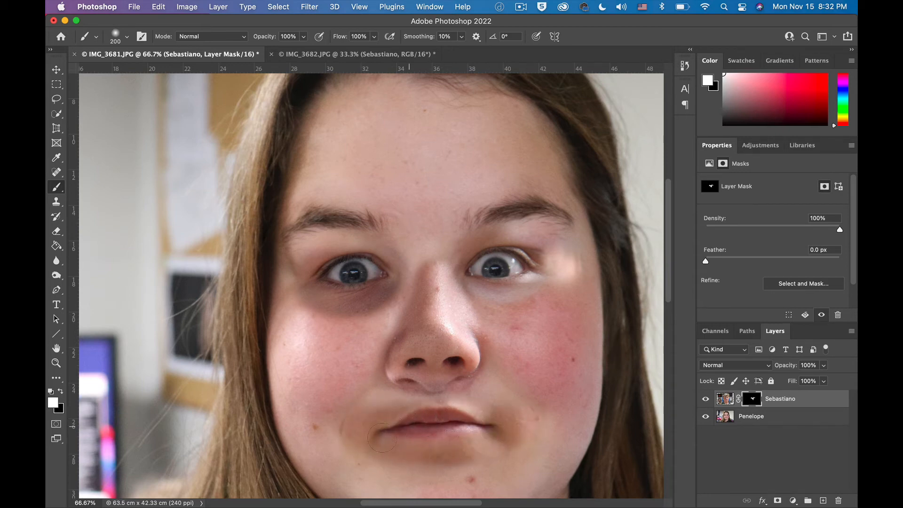
{"action": "mouse_move", "coordinate": [493, 418]}
{"action": "left_mouse_down"}
{"action": "mouse_move", "coordinate": [447, 411]}
{"action": "mouse_move", "coordinate": [369, 428]}
{"action": "left_mouse_up"}
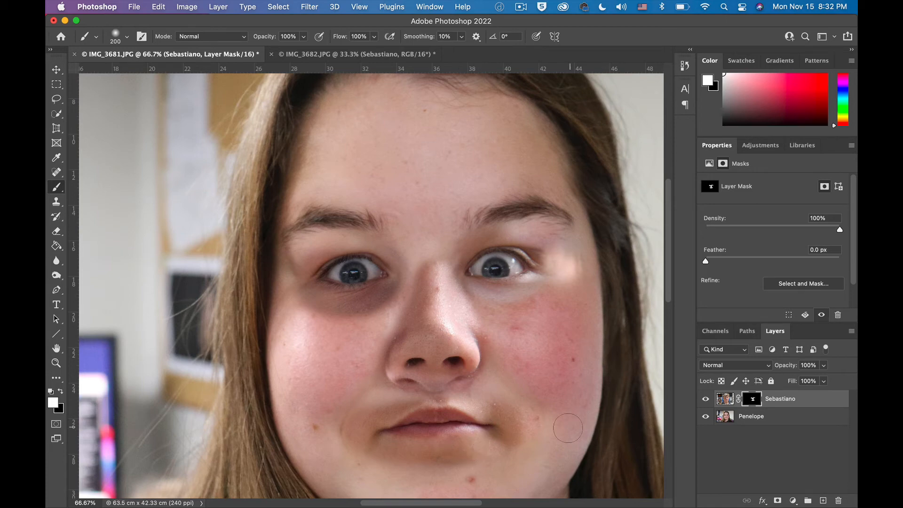
Add a Brightness/Contrast adjustment layer with Brightness -39 above the upper portrait and clip it to that layer.
{"action": "left_click", "coordinate": [727, 399]}
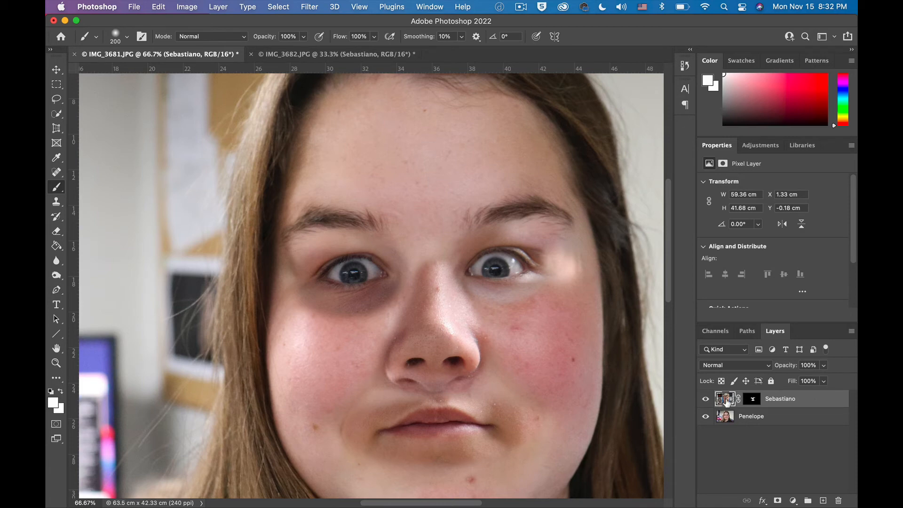
{"action": "left_click", "coordinate": [755, 401]}
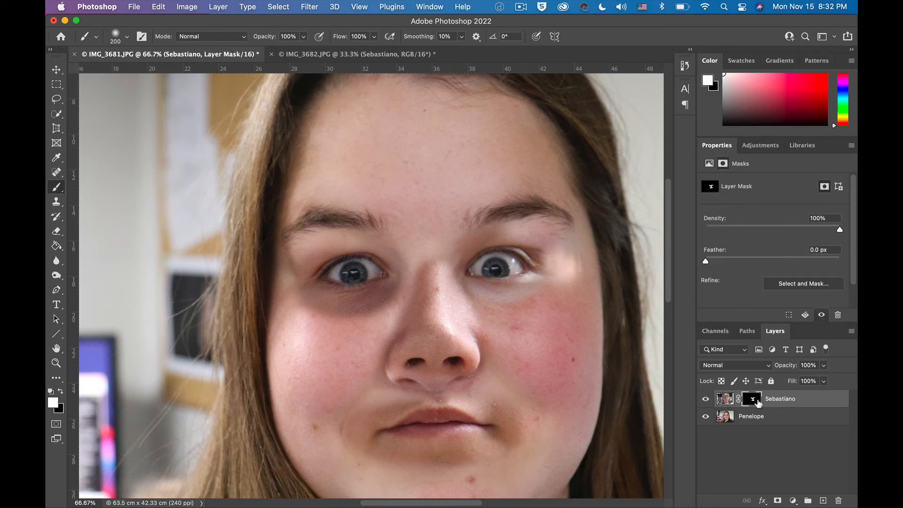
{"action": "left_click", "coordinate": [723, 400]}
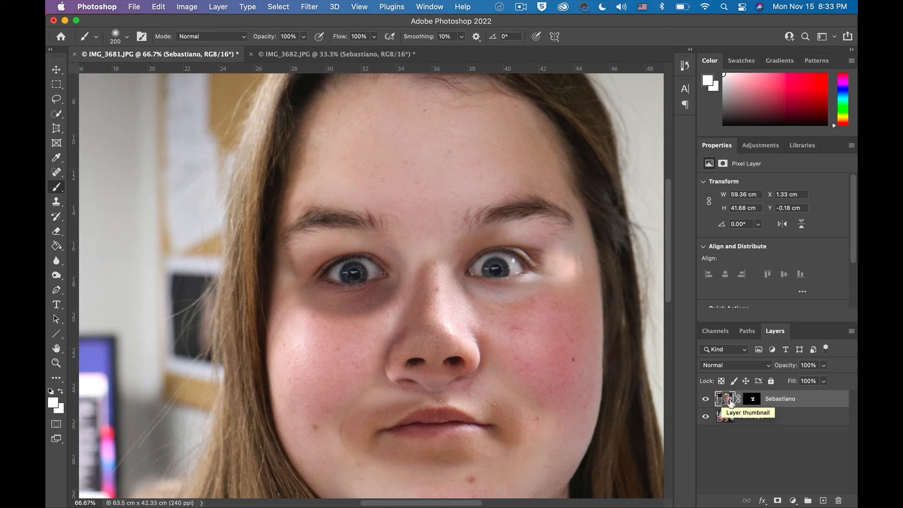
{"action": "left_click", "coordinate": [793, 501]}
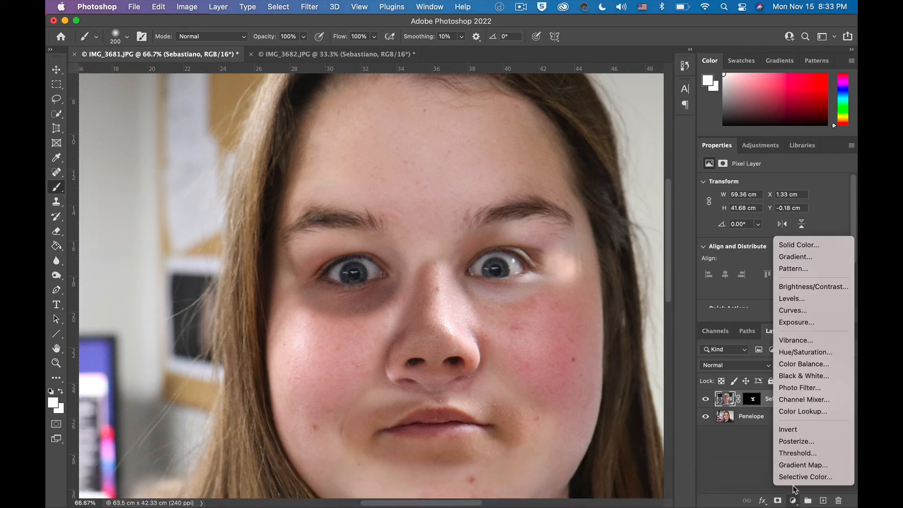
{"action": "left_click", "coordinate": [791, 287]}
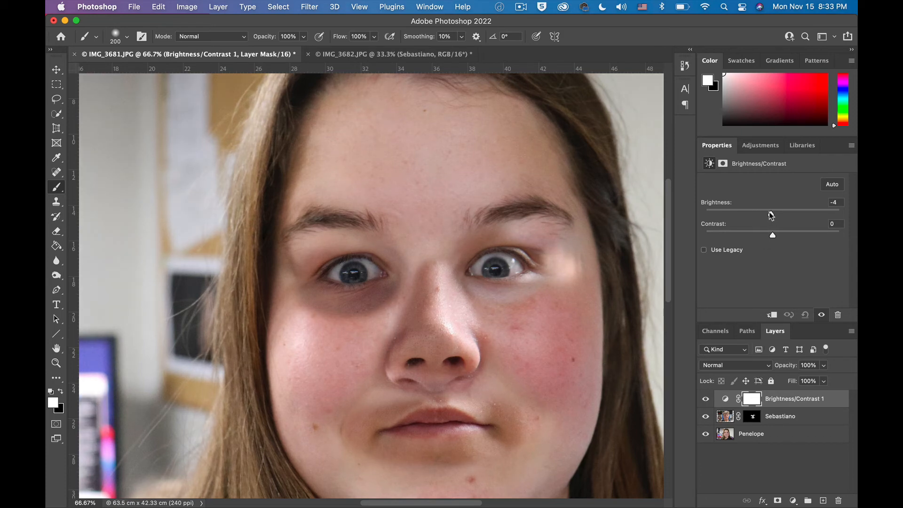
{"action": "left_click_drag", "start_coordinate": [773, 212], "coordinate": [756, 220]}
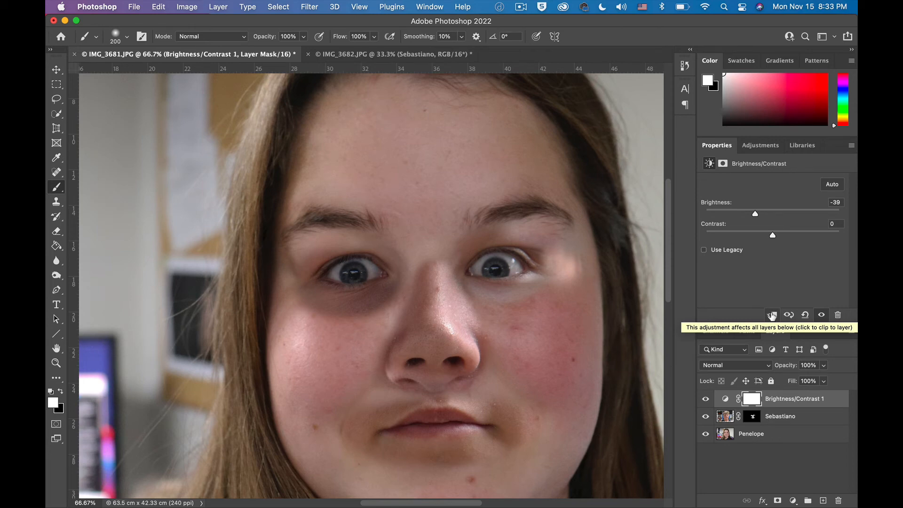
{"action": "left_click", "coordinate": [772, 315]}
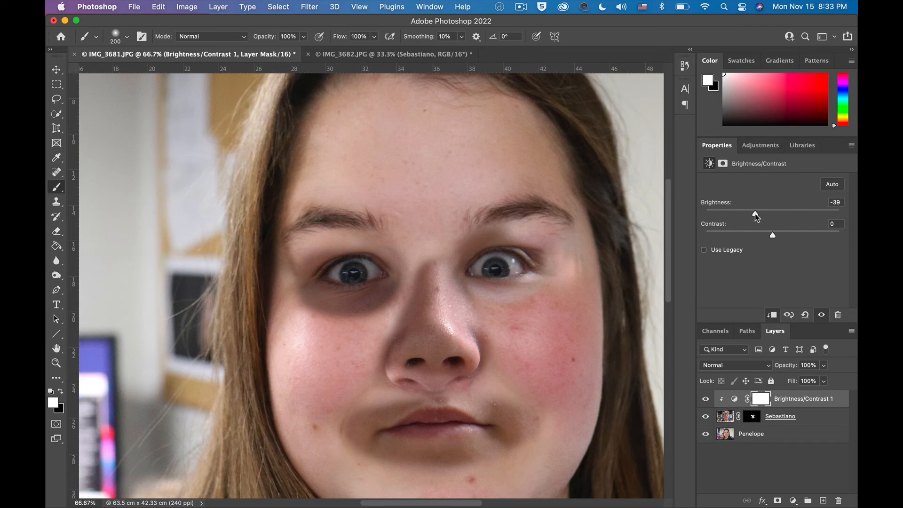
Set the clipped Brightness/Contrast adjustment to Brightness 78 and Contrast -50.
{"action": "left_click_drag", "start_coordinate": [755, 215], "coordinate": [797, 214]}
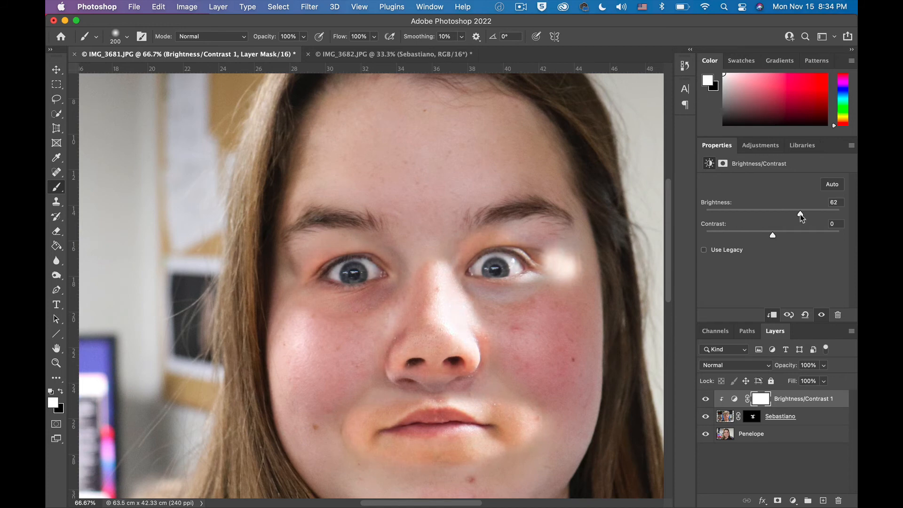
{"action": "left_click_drag", "start_coordinate": [802, 218], "coordinate": [809, 216]}
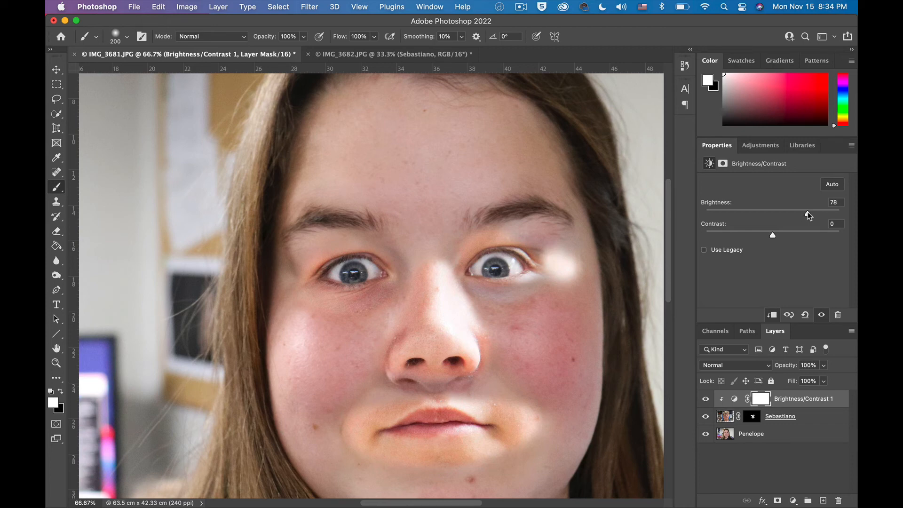
{"action": "left_click_drag", "start_coordinate": [772, 235], "coordinate": [747, 233]}
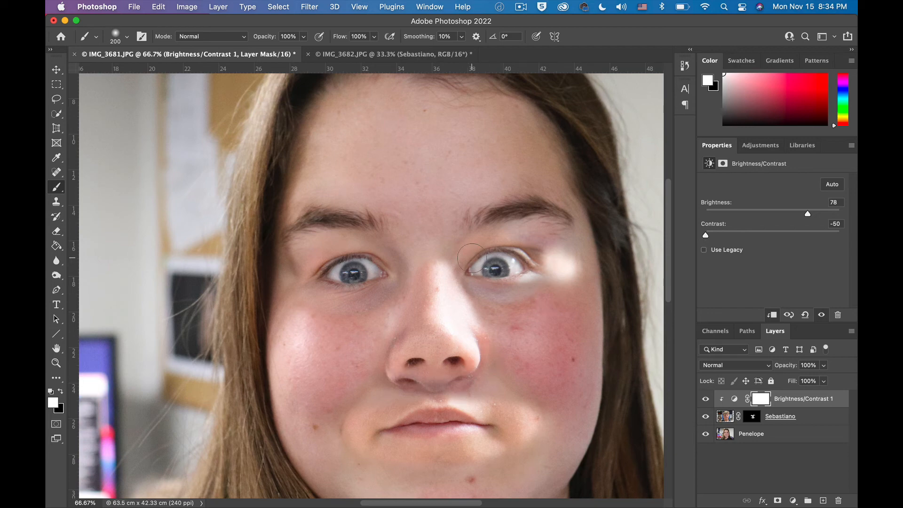
Paint white on the upper portrait's layer mask across the crown and hairline to reveal its blond hair.
{"action": "left_click_drag", "start_coordinate": [439, 151], "coordinate": [440, 382]}
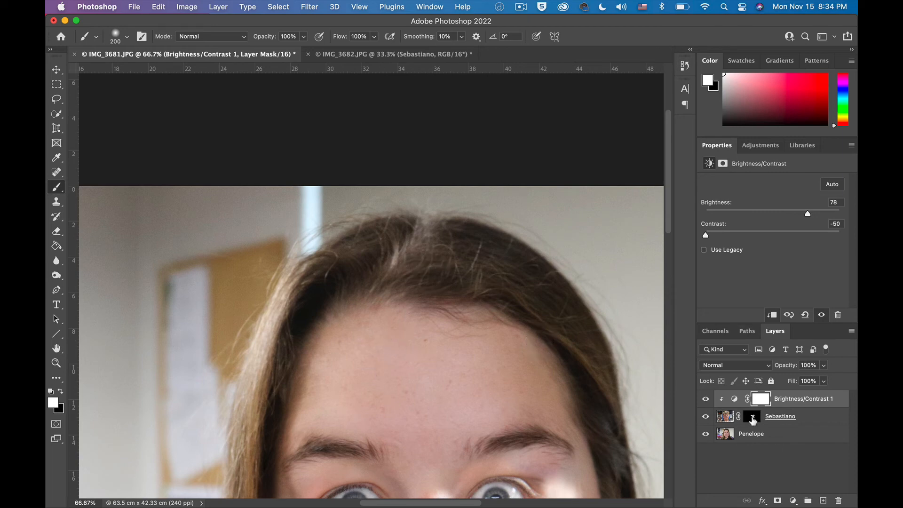
{"action": "left_click", "coordinate": [752, 422]}
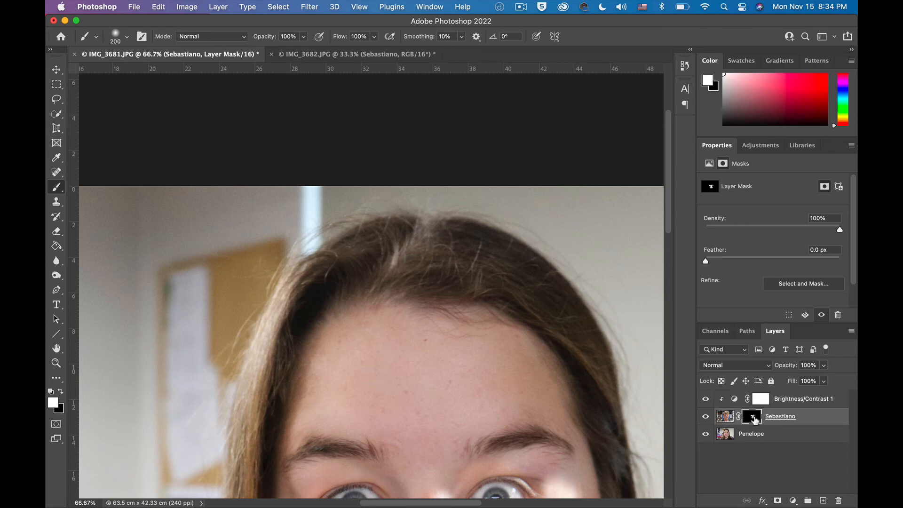
{"action": "left_click", "coordinate": [724, 418]}
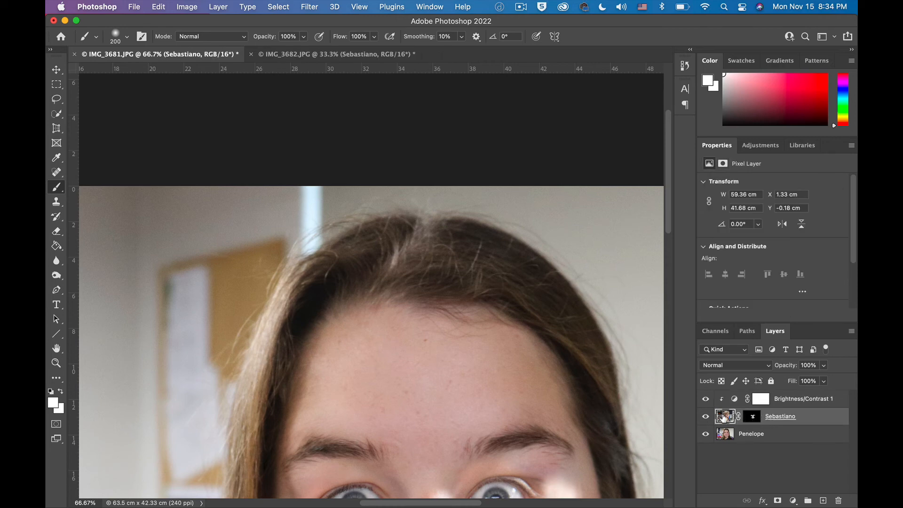
{"action": "left_click", "coordinate": [755, 419]}
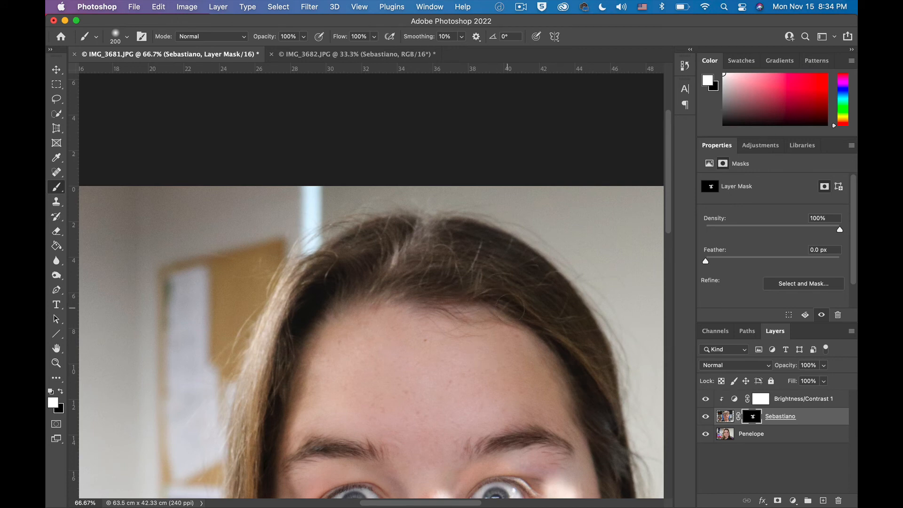
{"action": "mouse_move", "coordinate": [510, 309]}
{"action": "left_mouse_down"}
{"action": "mouse_move", "coordinate": [422, 265]}
{"action": "mouse_move", "coordinate": [478, 272]}
{"action": "mouse_move", "coordinate": [428, 256]}
{"action": "mouse_move", "coordinate": [481, 252]}
{"action": "mouse_move", "coordinate": [444, 224]}
{"action": "mouse_move", "coordinate": [526, 259]}
{"action": "mouse_move", "coordinate": [493, 246]}
{"action": "mouse_move", "coordinate": [517, 272]}
{"action": "mouse_move", "coordinate": [496, 262]}
{"action": "mouse_move", "coordinate": [534, 290]}
{"action": "mouse_move", "coordinate": [542, 312]}
{"action": "mouse_move", "coordinate": [507, 297]}
{"action": "mouse_move", "coordinate": [588, 352]}
{"action": "mouse_move", "coordinate": [600, 346]}
{"action": "mouse_move", "coordinate": [539, 271]}
{"action": "mouse_move", "coordinate": [531, 273]}
{"action": "mouse_move", "coordinate": [602, 349]}
{"action": "mouse_move", "coordinate": [595, 371]}
{"action": "mouse_move", "coordinate": [578, 355]}
{"action": "mouse_move", "coordinate": [570, 361]}
{"action": "mouse_move", "coordinate": [549, 318]}
{"action": "mouse_move", "coordinate": [513, 307]}
{"action": "mouse_move", "coordinate": [557, 323]}
{"action": "mouse_move", "coordinate": [431, 298]}
{"action": "mouse_move", "coordinate": [477, 298]}
{"action": "mouse_move", "coordinate": [410, 284]}
{"action": "mouse_move", "coordinate": [372, 307]}
{"action": "mouse_move", "coordinate": [410, 307]}
{"action": "mouse_move", "coordinate": [387, 299]}
{"action": "mouse_move", "coordinate": [334, 313]}
{"action": "mouse_move", "coordinate": [300, 338]}
{"action": "mouse_move", "coordinate": [281, 352]}
{"action": "mouse_move", "coordinate": [267, 391]}
{"action": "mouse_move", "coordinate": [304, 326]}
{"action": "mouse_move", "coordinate": [260, 362]}
{"action": "mouse_move", "coordinate": [266, 331]}
{"action": "mouse_move", "coordinate": [314, 265]}
{"action": "mouse_move", "coordinate": [336, 265]}
{"action": "mouse_move", "coordinate": [266, 355]}
{"action": "mouse_move", "coordinate": [362, 251]}
{"action": "mouse_move", "coordinate": [419, 248]}
{"action": "mouse_move", "coordinate": [329, 309]}
{"action": "mouse_move", "coordinate": [407, 233]}
{"action": "mouse_move", "coordinate": [430, 225]}
{"action": "mouse_move", "coordinate": [358, 236]}
{"action": "mouse_move", "coordinate": [310, 258]}
{"action": "mouse_move", "coordinate": [365, 217]}
{"action": "mouse_move", "coordinate": [423, 212]}
{"action": "mouse_move", "coordinate": [489, 235]}
{"action": "left_mouse_up"}
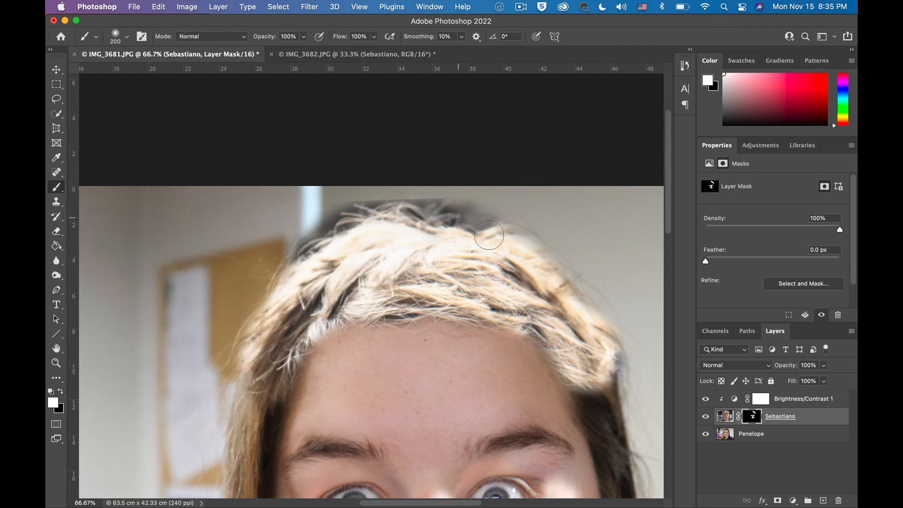
Paint black on the mask along the crown's upper edge to hide the dark background, and touch up the hair with white.
{"action": "scroll", "coordinate": [451, 249], "scroll_direction": "up", "scroll_amount": 2}
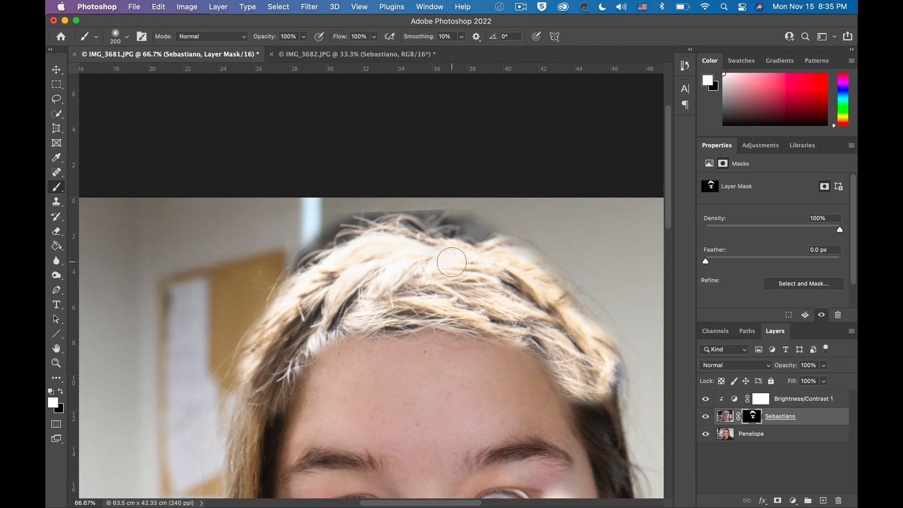
{"action": "key", "text": "x"}
{"action": "mouse_move", "coordinate": [492, 216]}
{"action": "left_mouse_down"}
{"action": "mouse_move", "coordinate": [391, 212]}
{"action": "mouse_move", "coordinate": [285, 257]}
{"action": "left_mouse_up"}
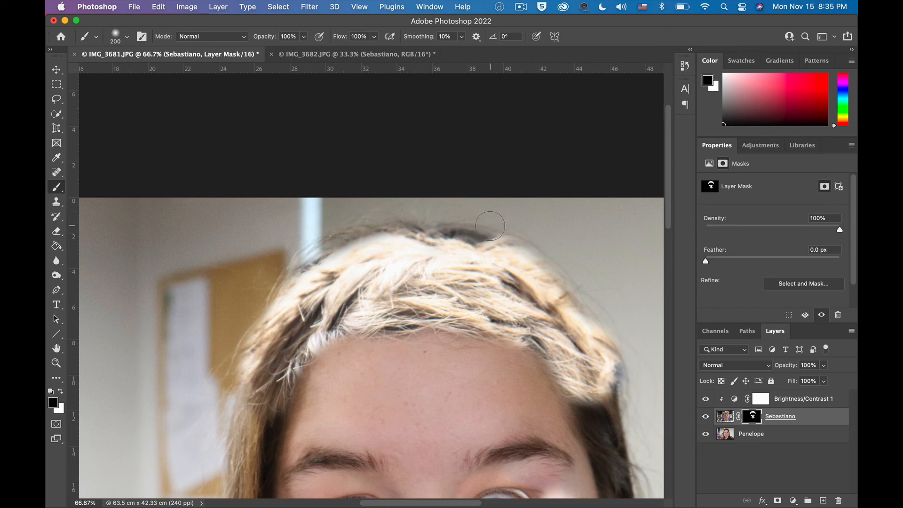
{"action": "key", "text": "x"}
{"action": "mouse_move", "coordinate": [487, 255]}
{"action": "left_mouse_down"}
{"action": "mouse_move", "coordinate": [454, 247]}
{"action": "mouse_move", "coordinate": [467, 248]}
{"action": "left_mouse_up"}
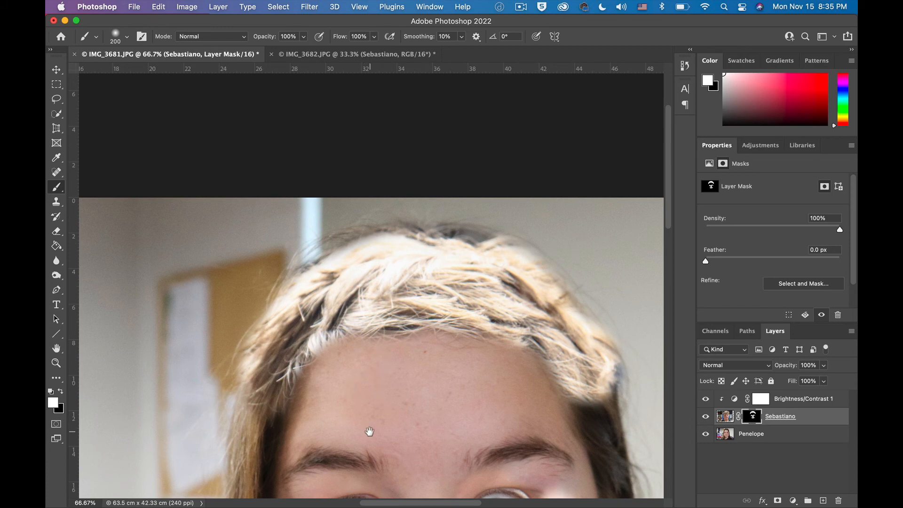
Paint white on the mask down the left-hand side of the hair, and black over the revealed ear and blue background.
{"action": "key", "text": "space"}
{"action": "mouse_move", "coordinate": [369, 427]}
{"action": "left_mouse_down"}
{"action": "mouse_move", "coordinate": [427, 259]}
{"action": "mouse_move", "coordinate": [319, 263]}
{"action": "mouse_move", "coordinate": [343, 232]}
{"action": "left_mouse_up"}
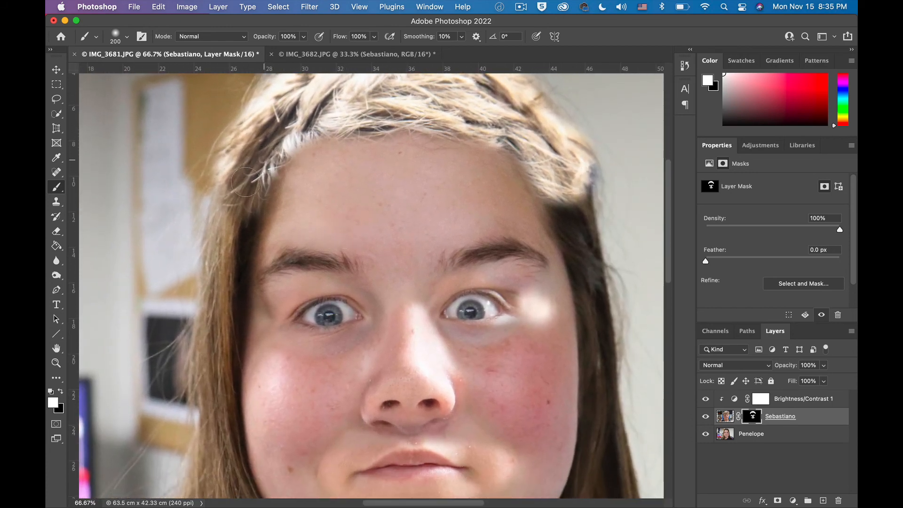
{"action": "mouse_move", "coordinate": [218, 201]}
{"action": "left_mouse_down"}
{"action": "mouse_move", "coordinate": [204, 222]}
{"action": "mouse_move", "coordinate": [226, 219]}
{"action": "mouse_move", "coordinate": [219, 186]}
{"action": "mouse_move", "coordinate": [189, 340]}
{"action": "mouse_move", "coordinate": [199, 360]}
{"action": "mouse_move", "coordinate": [200, 345]}
{"action": "mouse_move", "coordinate": [190, 393]}
{"action": "left_mouse_up"}
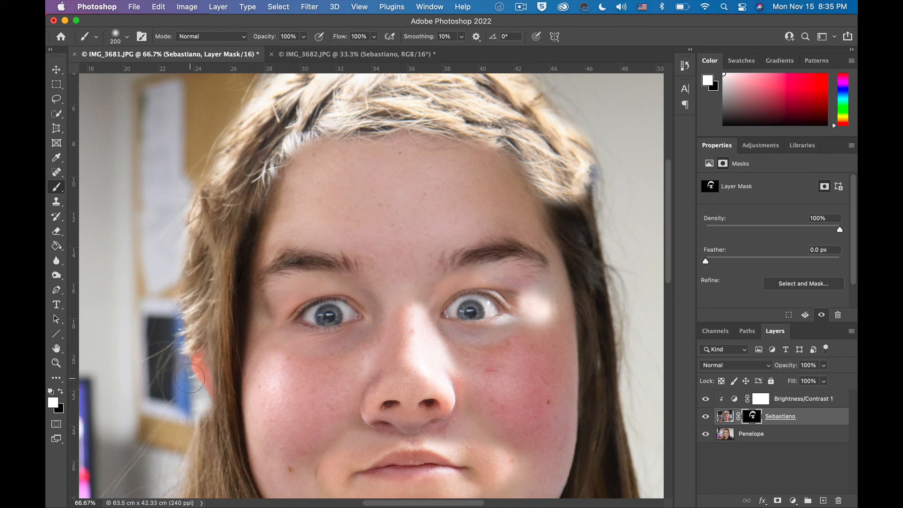
{"action": "key", "text": "x"}
{"action": "mouse_move", "coordinate": [170, 386]}
{"action": "left_mouse_down"}
{"action": "mouse_move", "coordinate": [197, 390]}
{"action": "mouse_move", "coordinate": [200, 375]}
{"action": "mouse_move", "coordinate": [204, 388]}
{"action": "mouse_move", "coordinate": [195, 361]}
{"action": "mouse_move", "coordinate": [199, 420]}
{"action": "mouse_move", "coordinate": [204, 401]}
{"action": "left_mouse_up"}
Paint black on the mask beside the right-hand eye's outer corner to hide the bright skin patch.
{"action": "scroll", "coordinate": [487, 344], "scroll_direction": "right", "scroll_amount": 10}
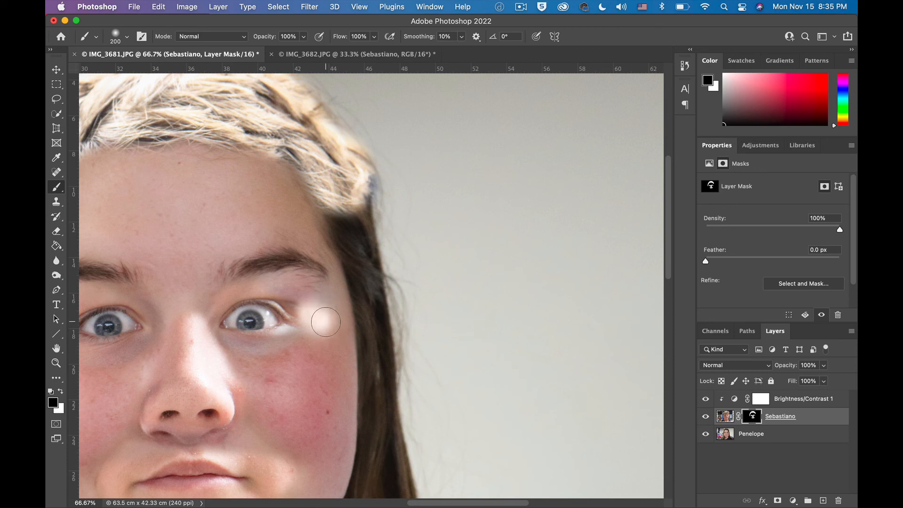
{"action": "key", "text": "x"}
{"action": "mouse_move", "coordinate": [325, 325]}
{"action": "left_mouse_down"}
{"action": "mouse_move", "coordinate": [316, 307]}
{"action": "mouse_move", "coordinate": [325, 333]}
{"action": "mouse_move", "coordinate": [330, 313]}
{"action": "mouse_move", "coordinate": [299, 289]}
{"action": "left_mouse_up"}
{"action": "key", "text": "x"}
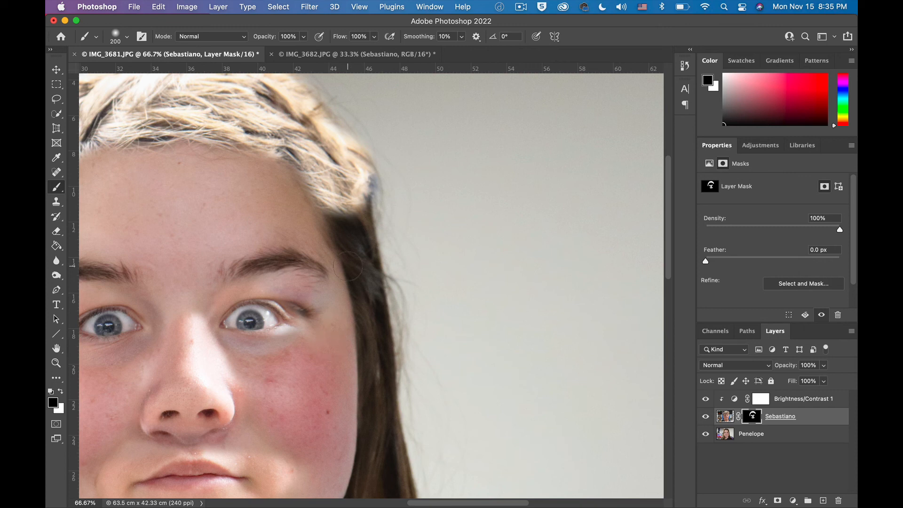
Paint white on the mask over the hair at the right-hand temple, and black along its outer edge over the blue background.
{"action": "key", "text": "x"}
{"action": "mouse_move", "coordinate": [362, 238]}
{"action": "left_mouse_down"}
{"action": "mouse_move", "coordinate": [329, 218]}
{"action": "mouse_move", "coordinate": [365, 192]}
{"action": "mouse_move", "coordinate": [367, 316]}
{"action": "mouse_move", "coordinate": [336, 213]}
{"action": "left_mouse_up"}
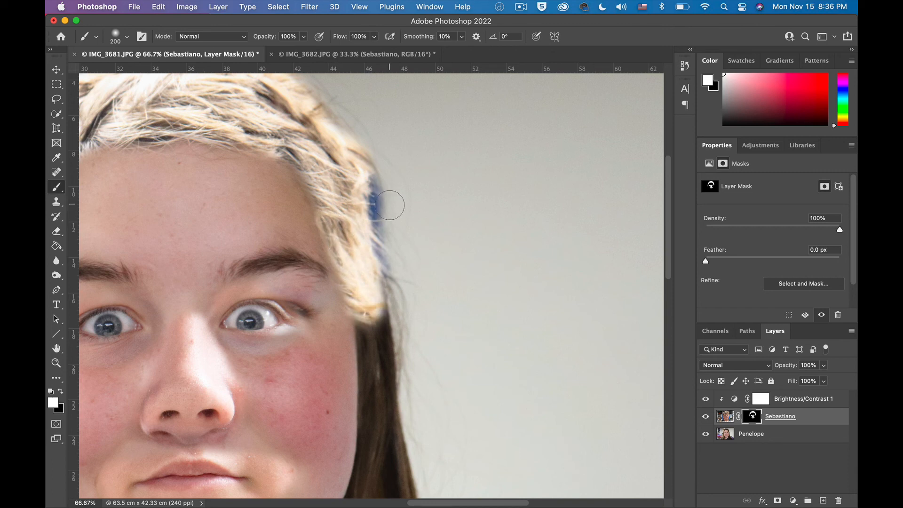
{"action": "key", "text": "x"}
{"action": "left_click_drag", "start_coordinate": [387, 227], "coordinate": [391, 203]}
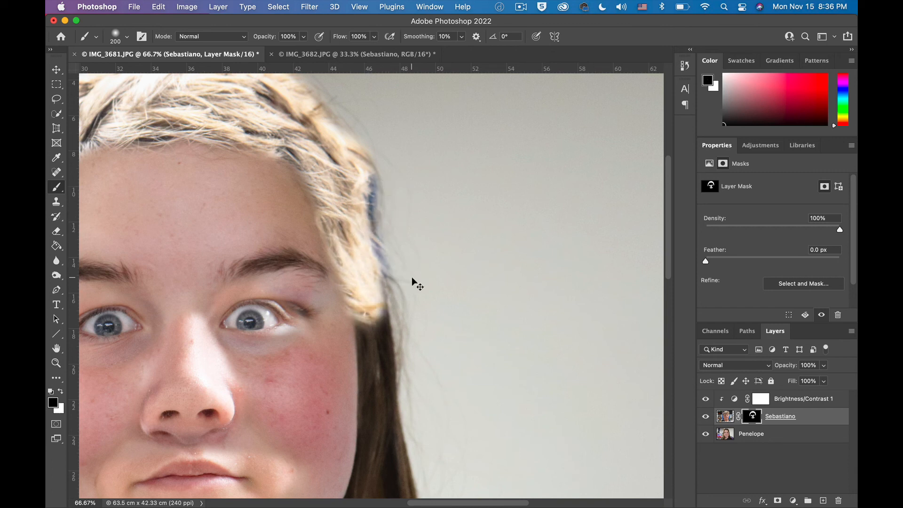
Start saving the composite as a new TIFF file and choose Google Drive's Com Tech > Photography folder as its destination.
{"action": "key", "text": "super+0"}
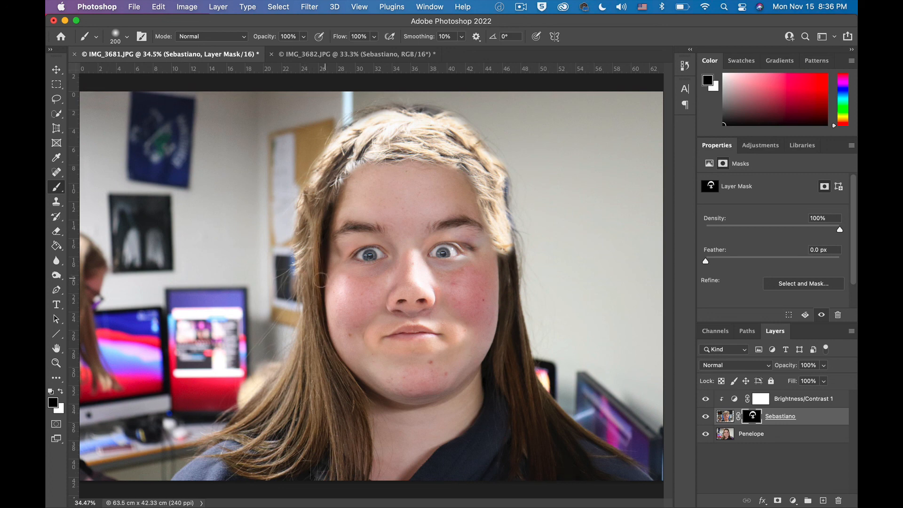
{"action": "left_click", "coordinate": [135, 5]}
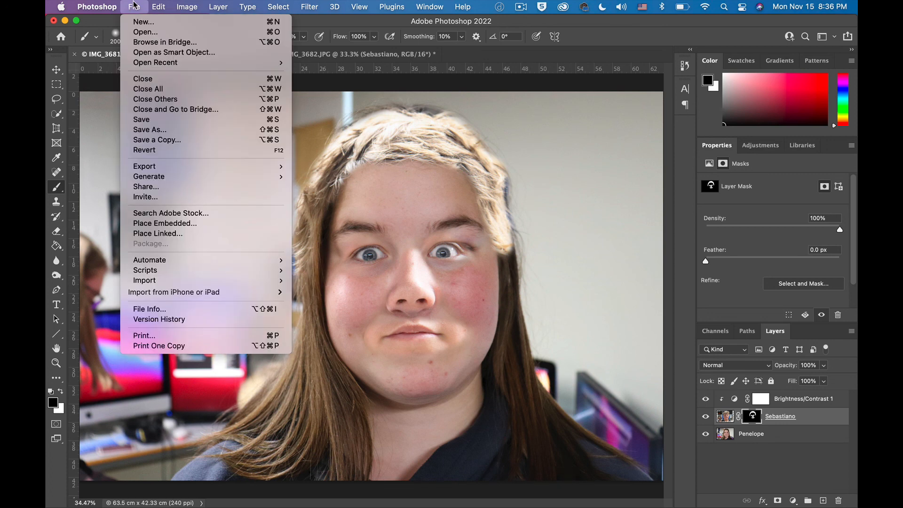
{"action": "left_click", "coordinate": [153, 129]}
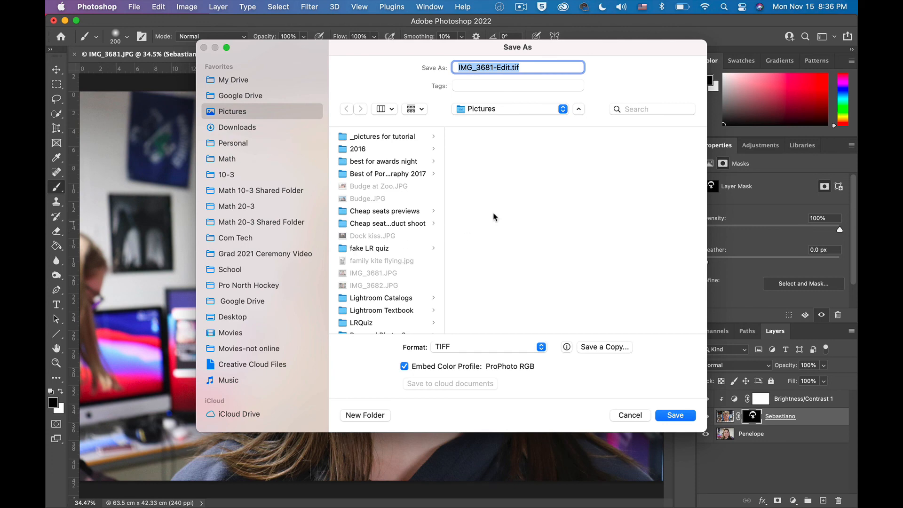
{"action": "left_click", "coordinate": [579, 109]}
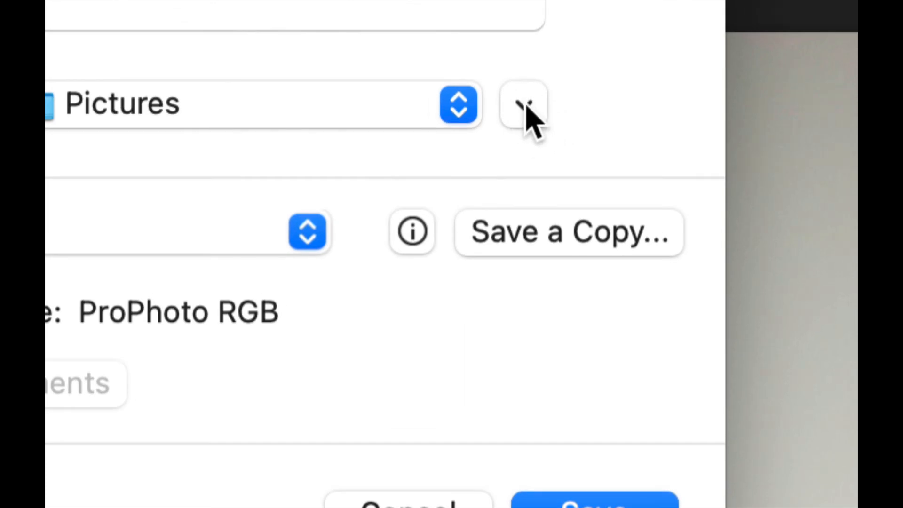
{"action": "left_click", "coordinate": [525, 106]}
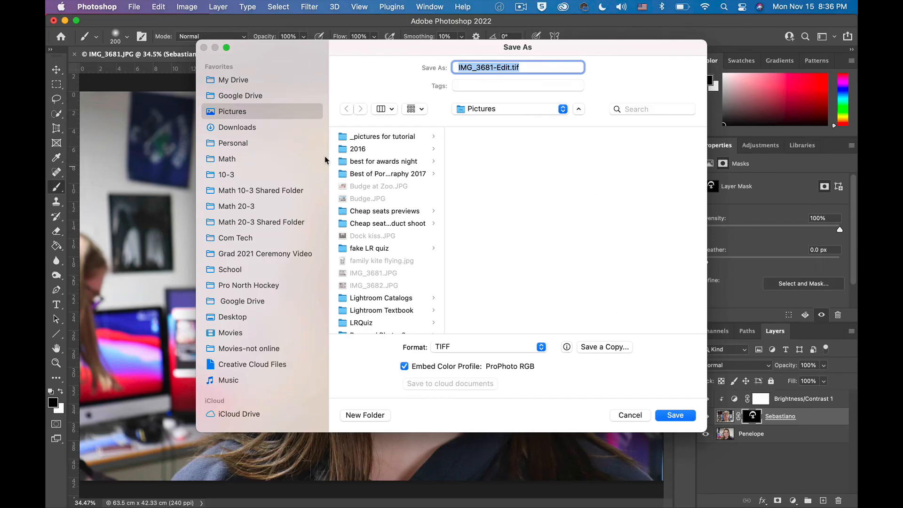
{"action": "left_click", "coordinate": [244, 82]}
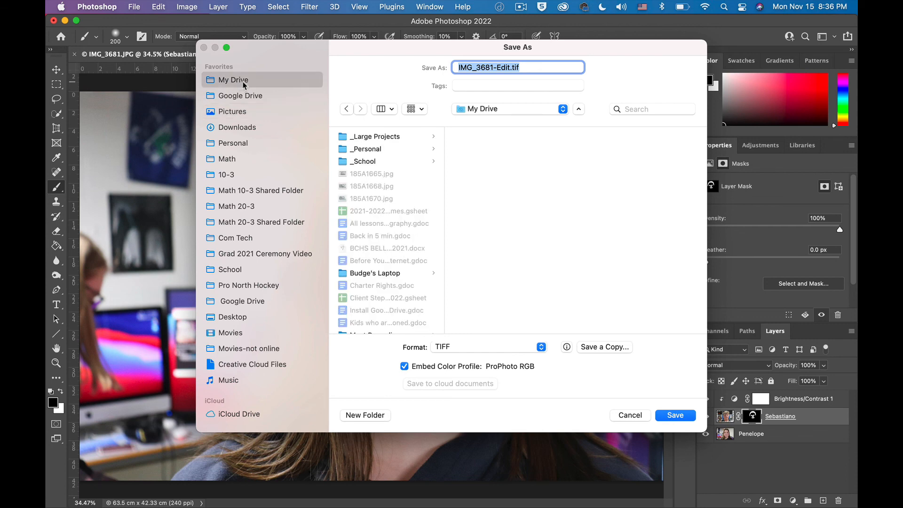
{"action": "left_click", "coordinate": [249, 95]}
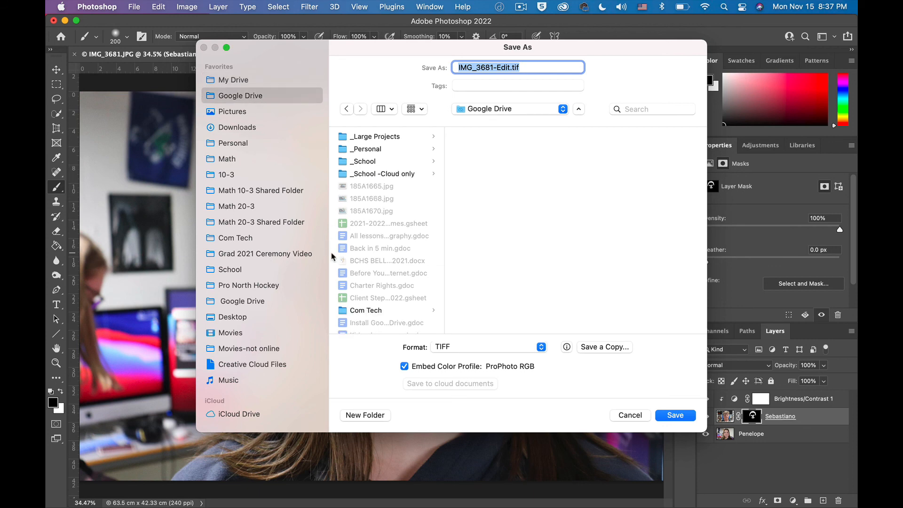
{"action": "left_click", "coordinate": [278, 306]}
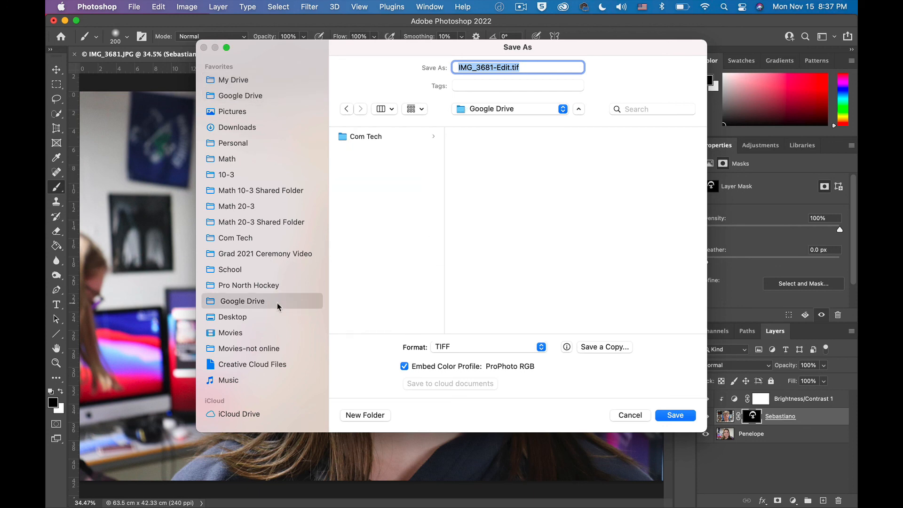
{"action": "left_click", "coordinate": [379, 137]}
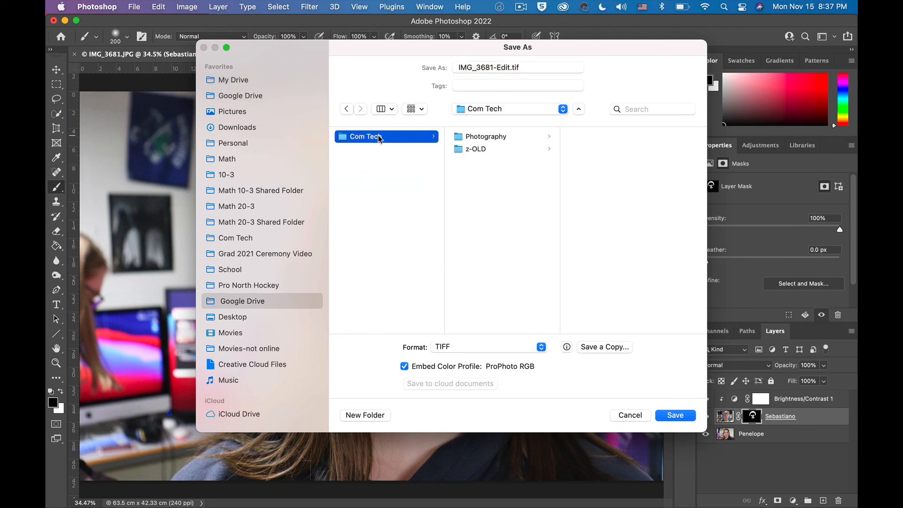
{"action": "left_click", "coordinate": [509, 140]}
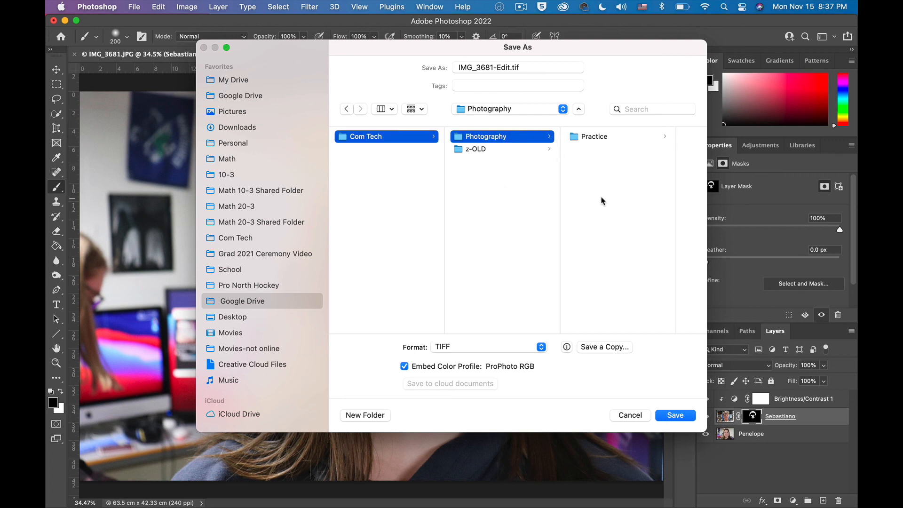
Name the file 2 friends.tif and save it with ZIP image compression, interleaved pixel order, Macintosh byte order and RLE layer compression.
{"action": "left_click", "coordinate": [509, 69]}
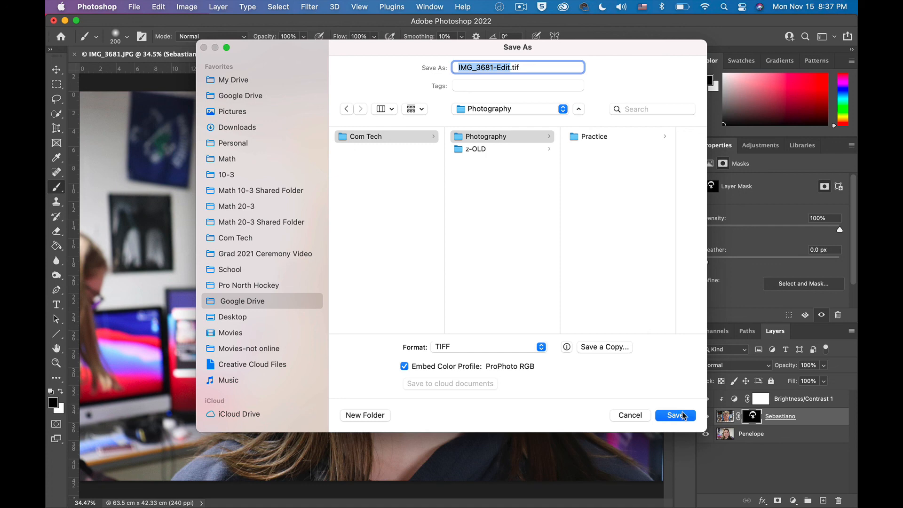
{"action": "type", "text": "2 fr"}
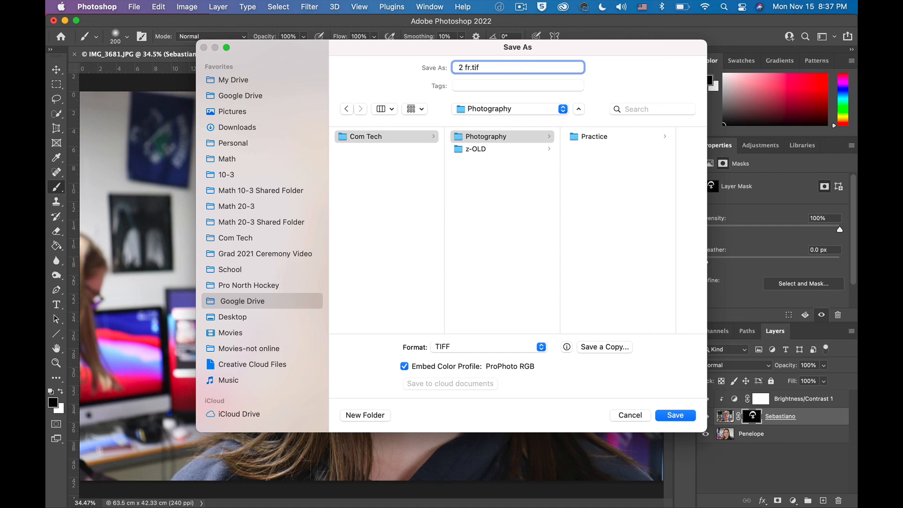
{"action": "type", "text": "iends"}
{"action": "left_click", "coordinate": [674, 416]}
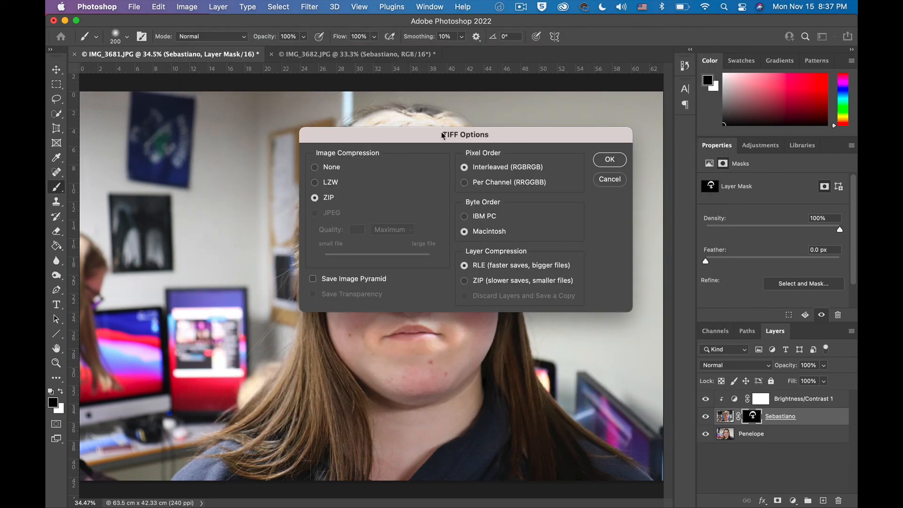
{"action": "left_click", "coordinate": [610, 160]}
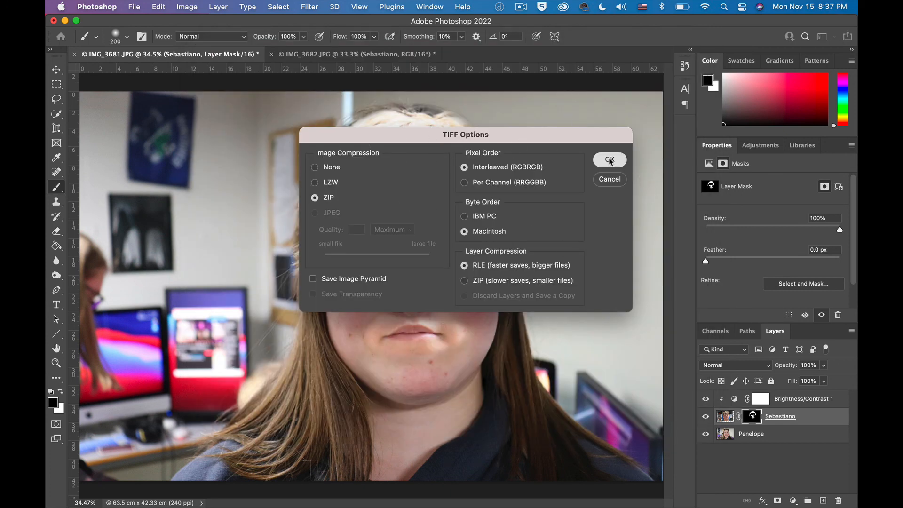